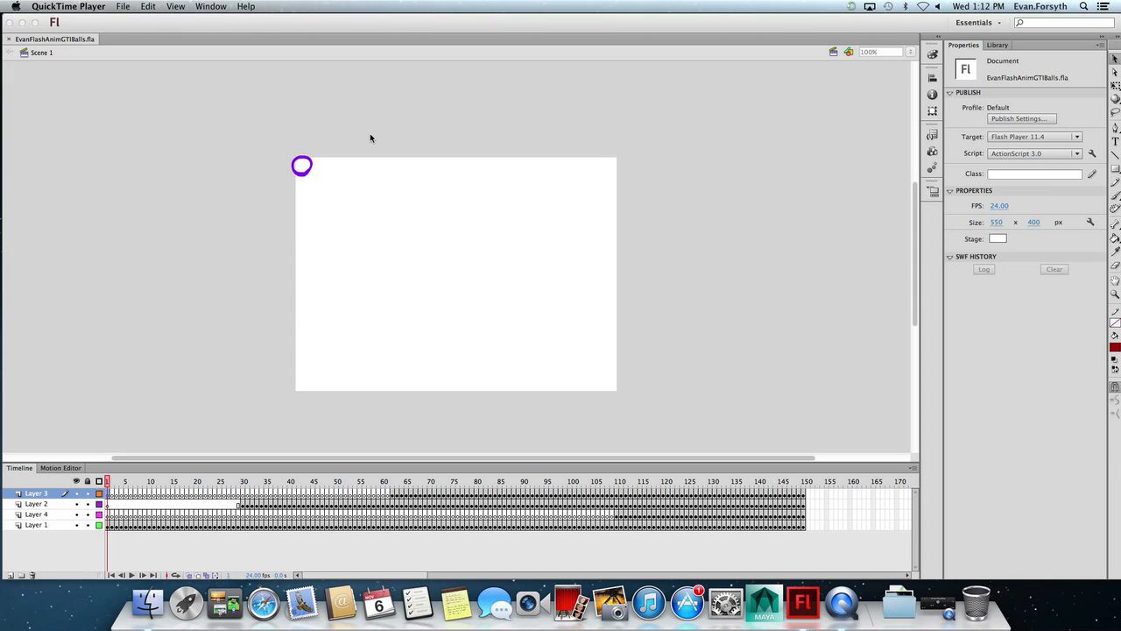
Play the animation from frame 1 to the end of the timeline.
left_click(108, 480)
key("Return")
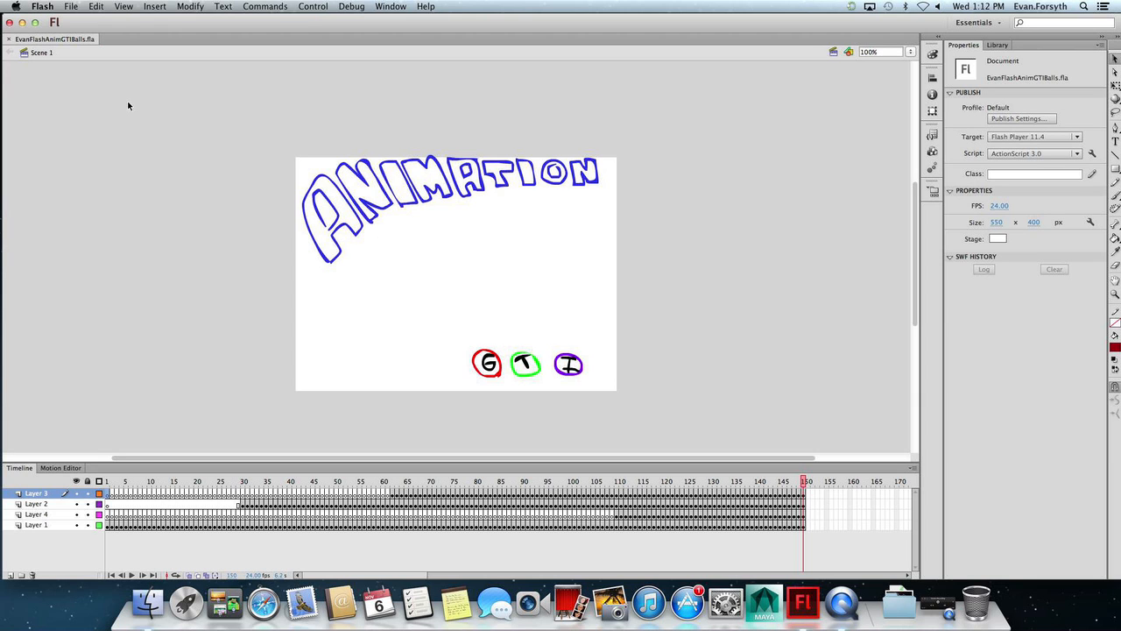
Start a movie export with JPEG Sequence as the format, keeping the suggested file name.
left_click(72, 6)
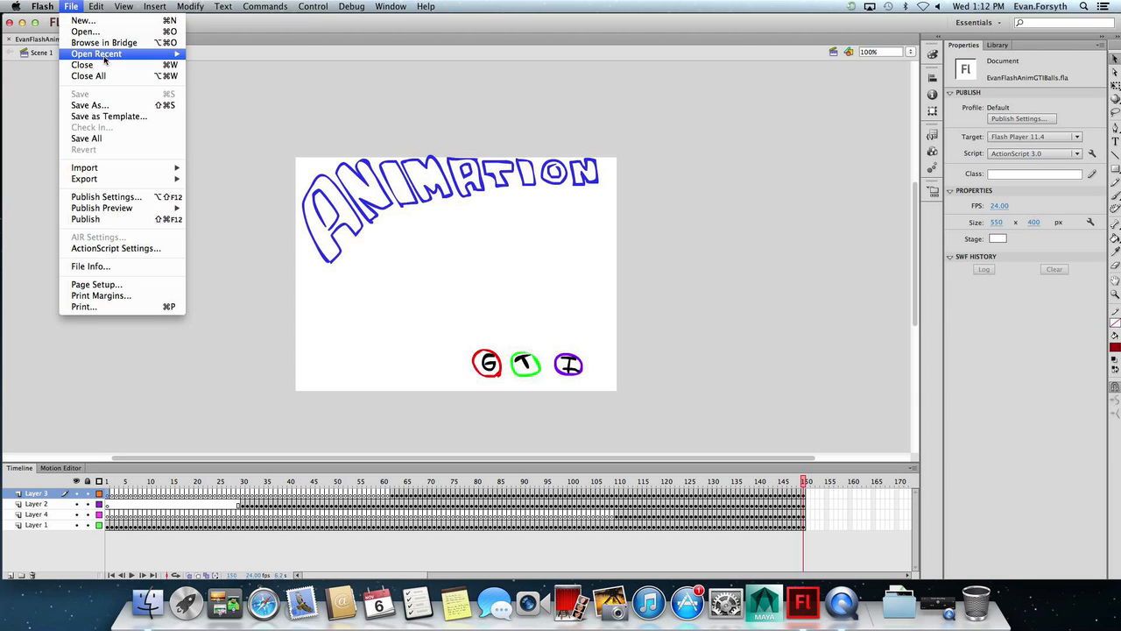
mouse_move(42, 6)
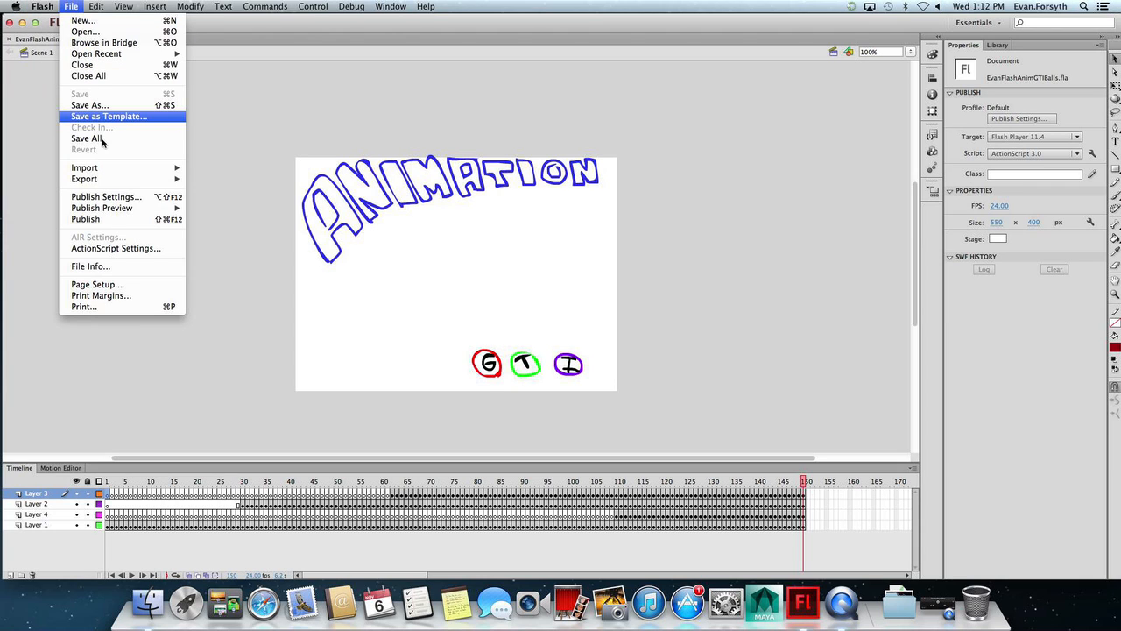
mouse_move(131, 178)
left_click(228, 201)
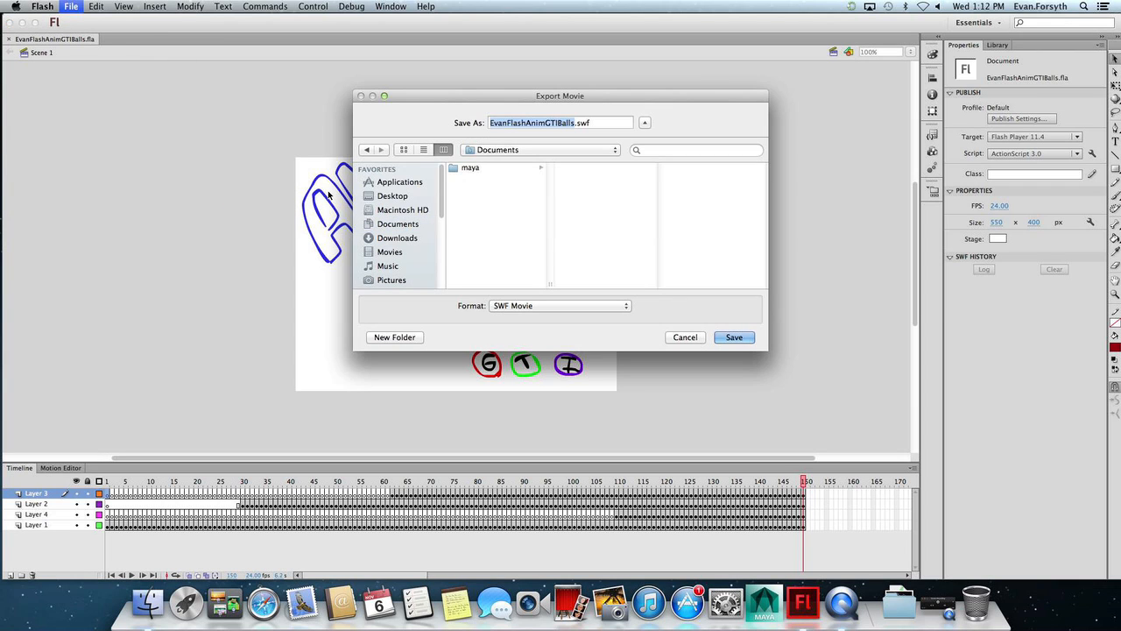
left_click(557, 306)
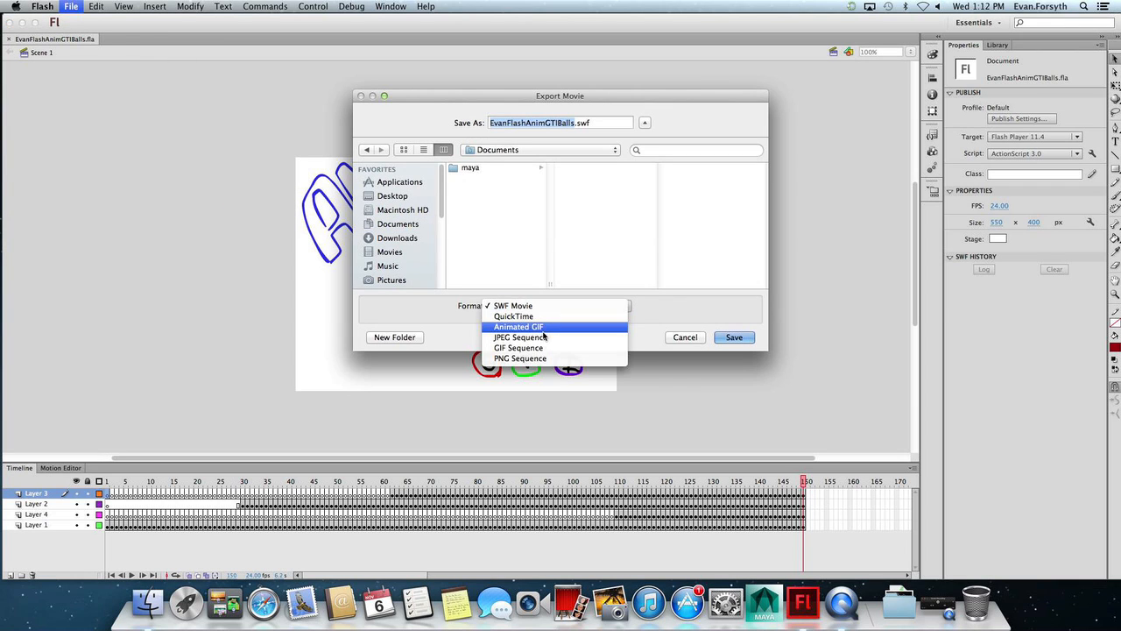
left_click(547, 328)
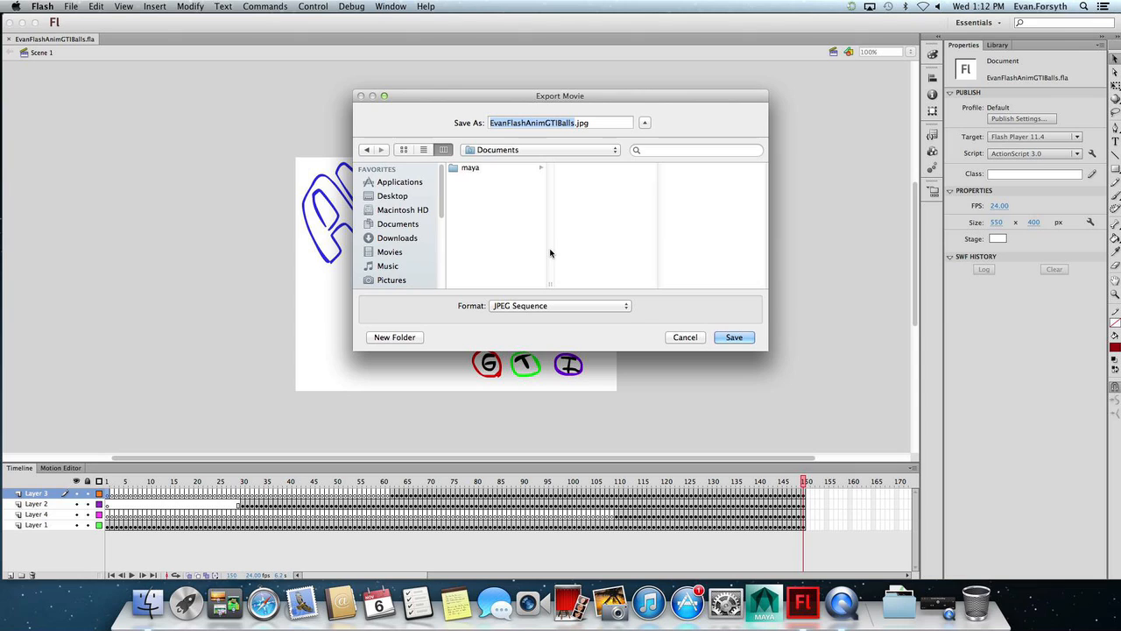
left_click(571, 123)
double_click(548, 121)
left_click(547, 122)
left_click(575, 123)
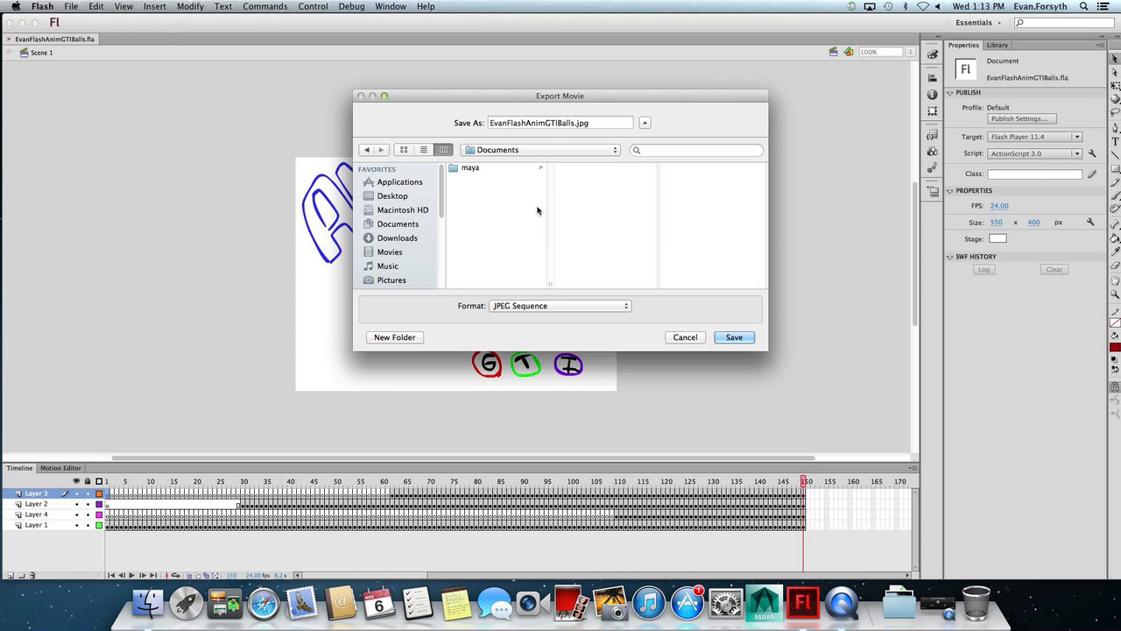
Choose the Export folder on the Desktop as the destination for the image sequence.
left_click(402, 198)
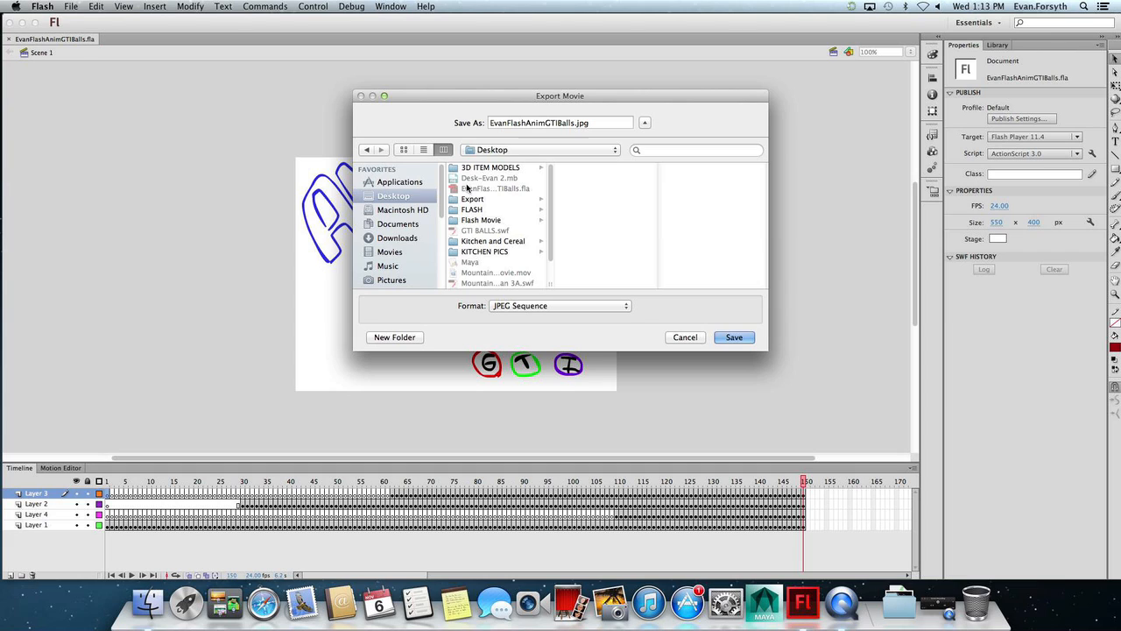
left_click(504, 211)
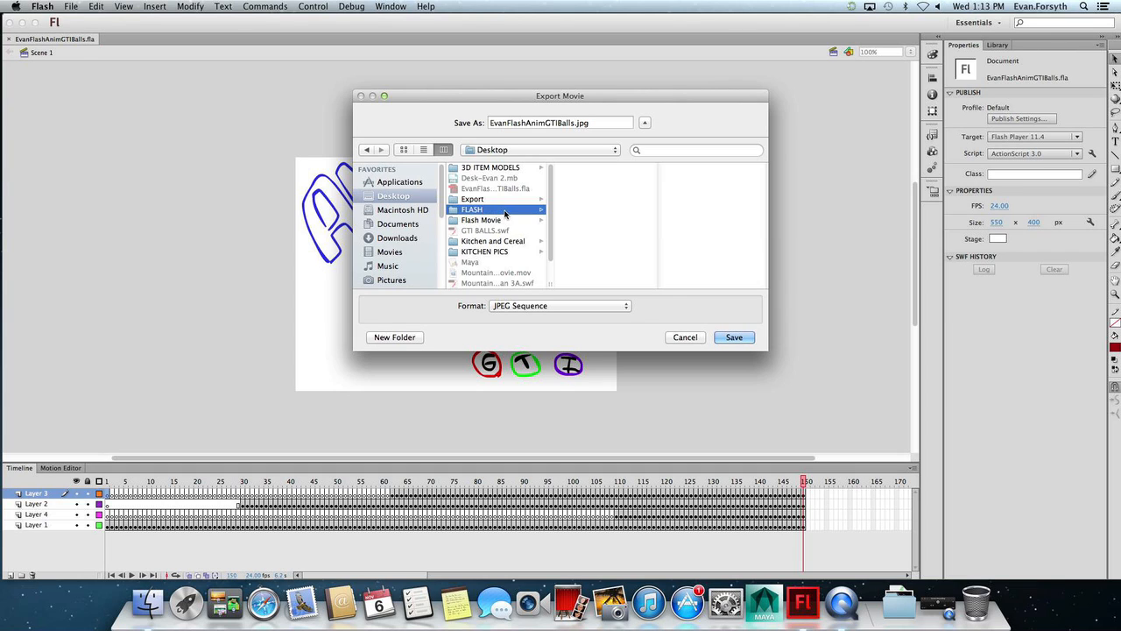
left_click(506, 220)
scroll(513, 226, "down", 2)
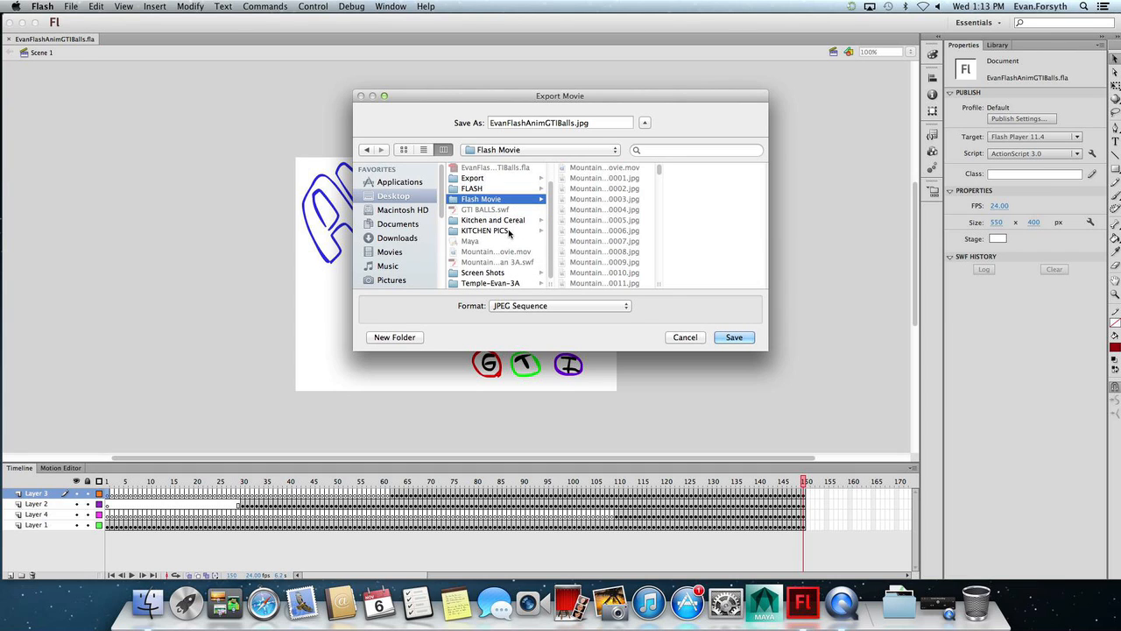
left_click(504, 178)
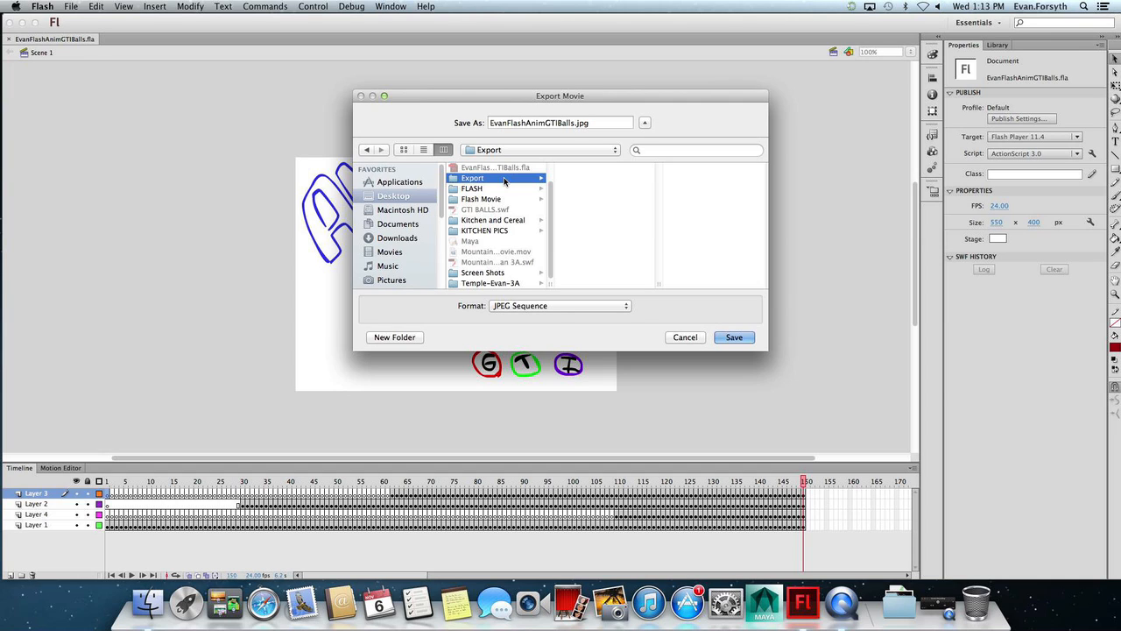
scroll(505, 180, "up", 2)
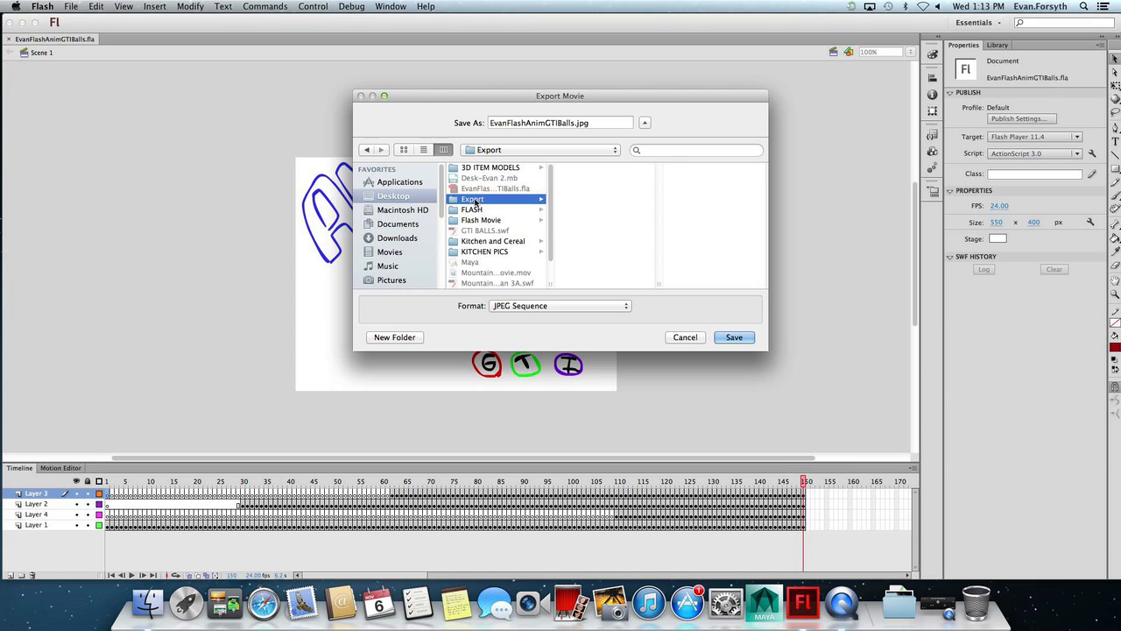
Create a new folder on the desktop and select it.
right_click(69, 604)
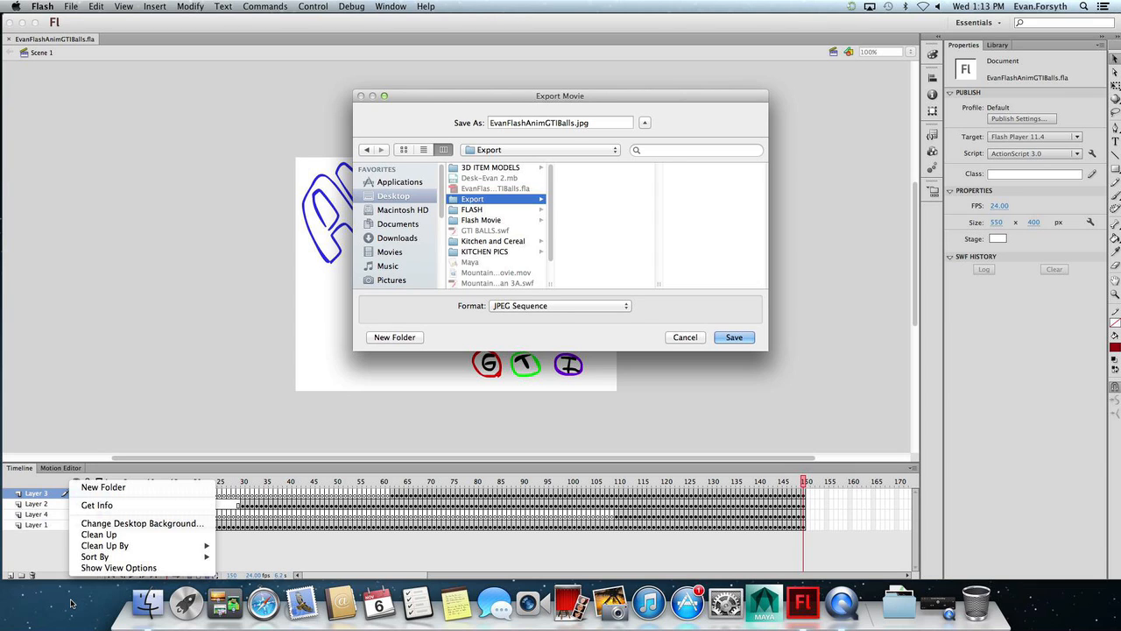
left_click(104, 487)
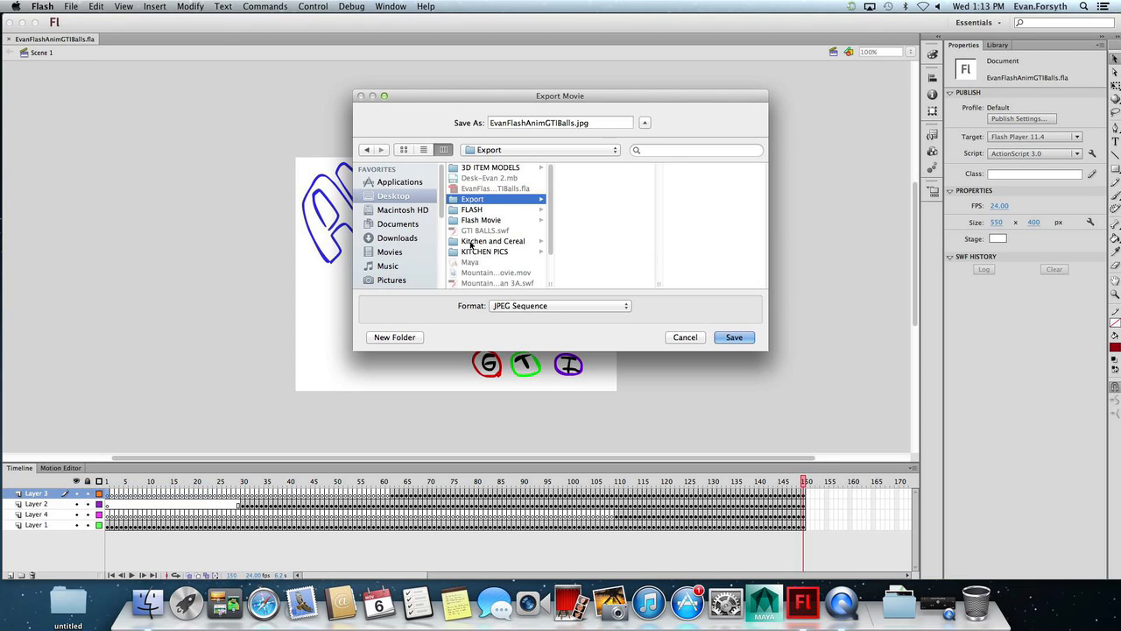
left_click(80, 613)
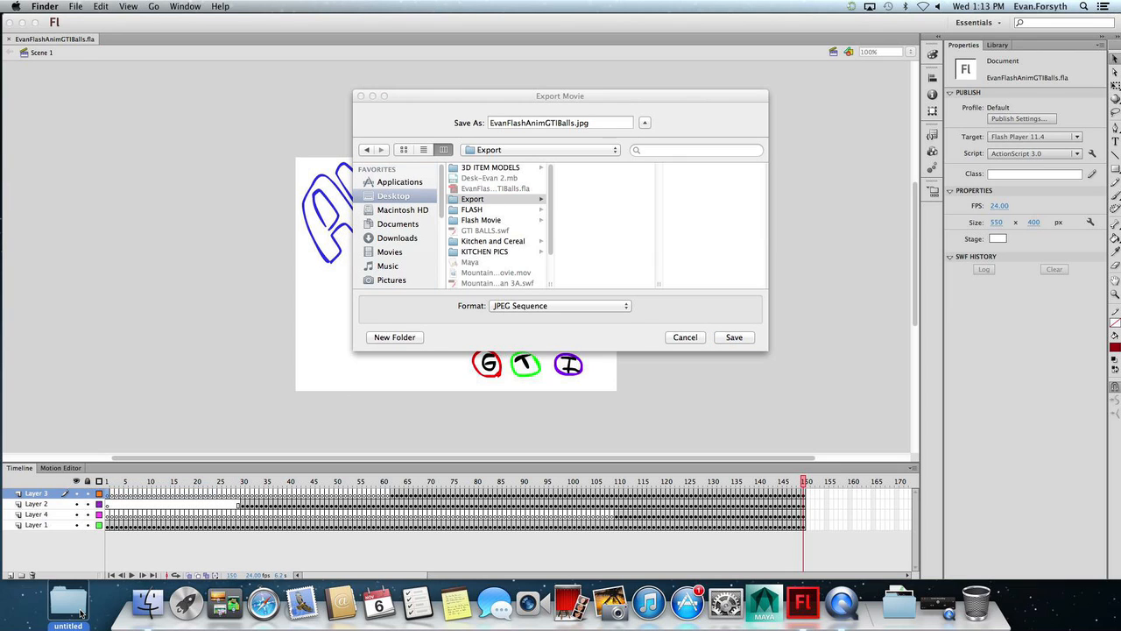
Export the JPEG sequence into the Export folder at 550 × 400 pixels, 72 dpi and quality 50.
left_click(510, 201)
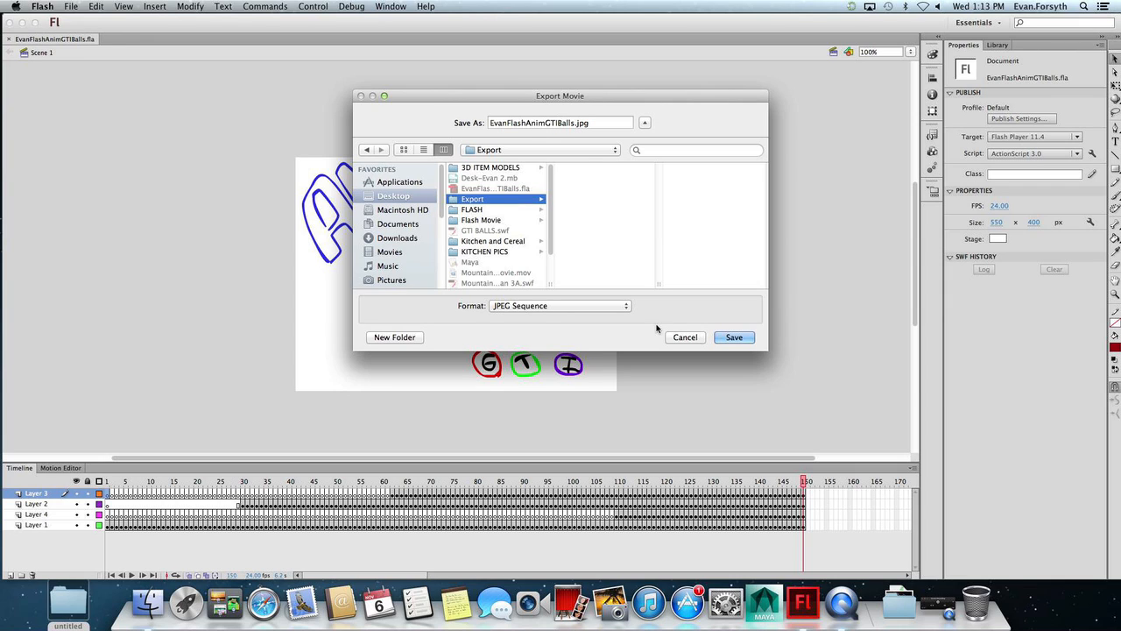
left_click(732, 338)
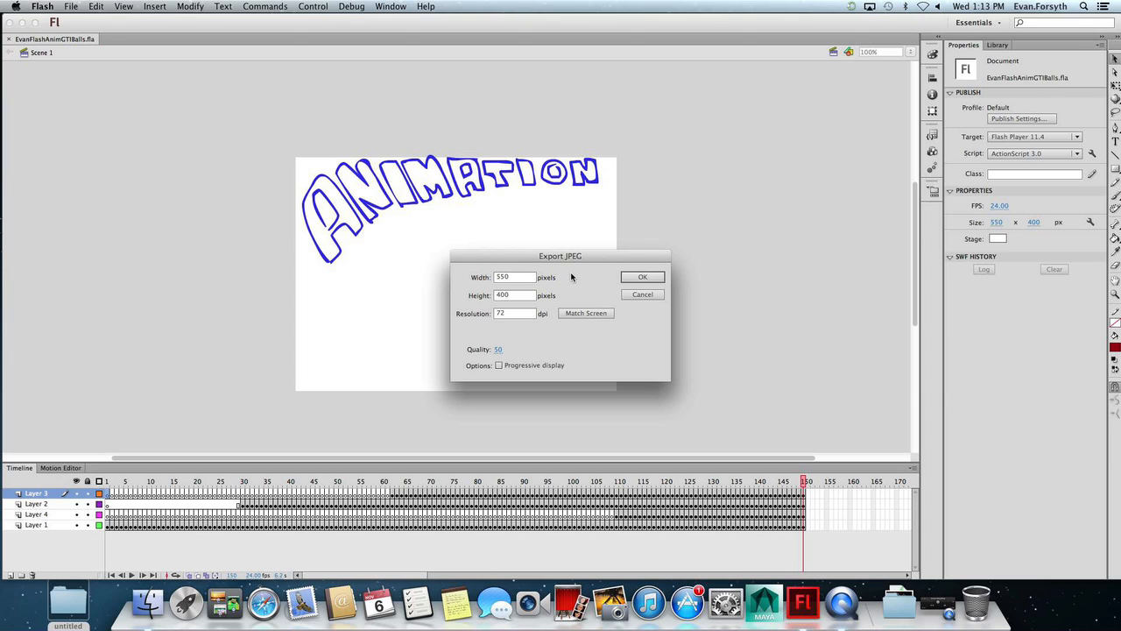
double_click(513, 294)
left_click(644, 278)
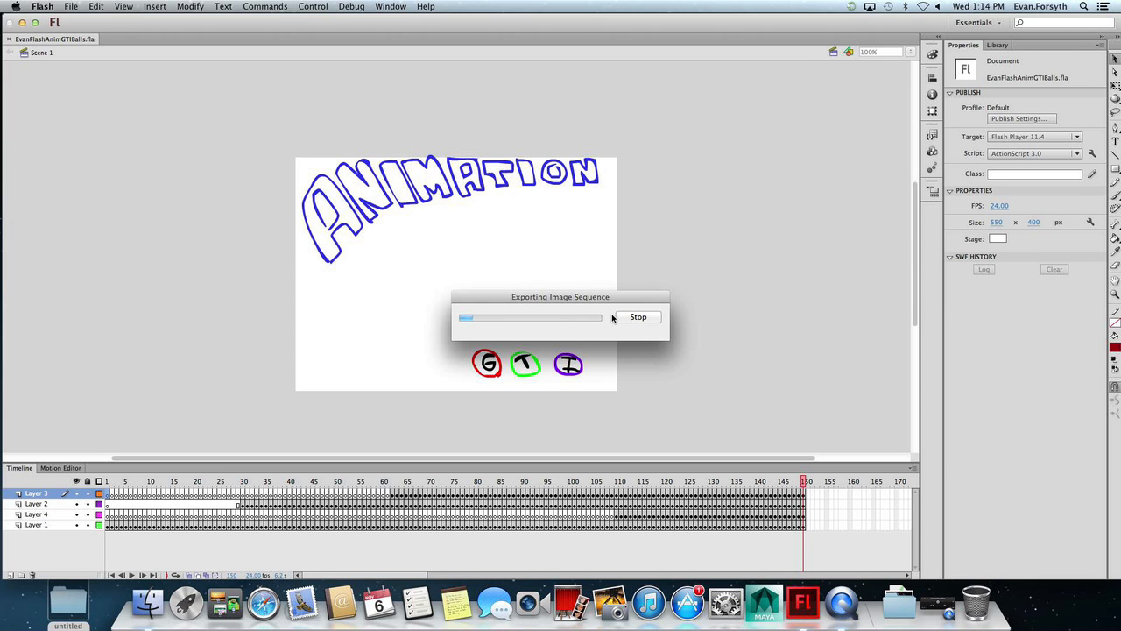
Open the Export folder in Finder, show it as a list and examine the numbered JPEG frames.
left_click(148, 602)
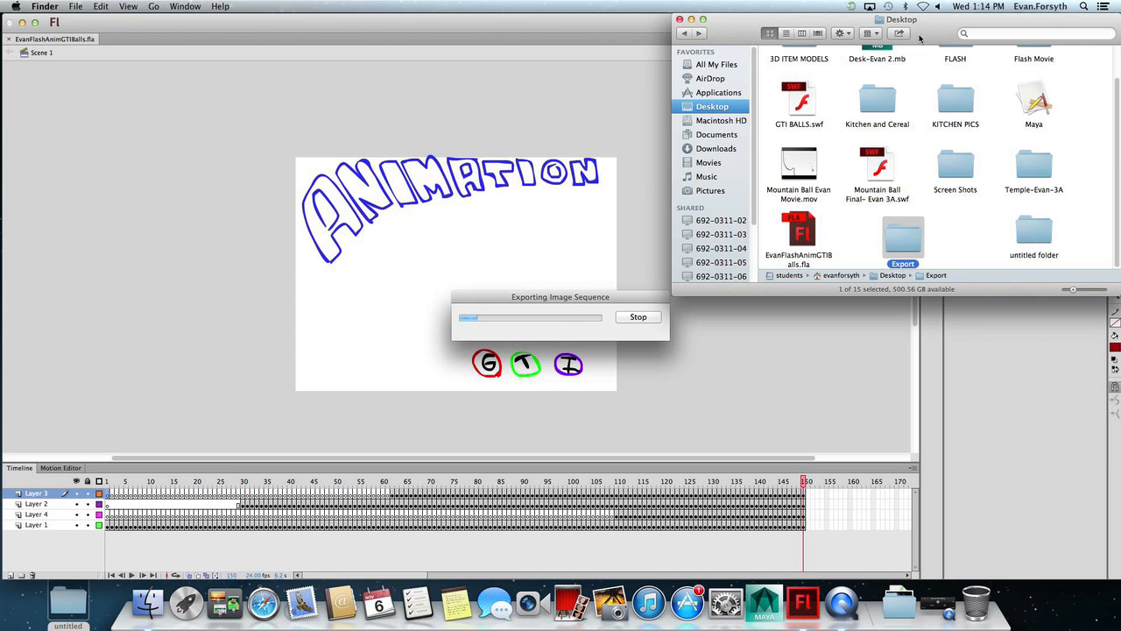
left_click_drag(853, 25, 749, 46)
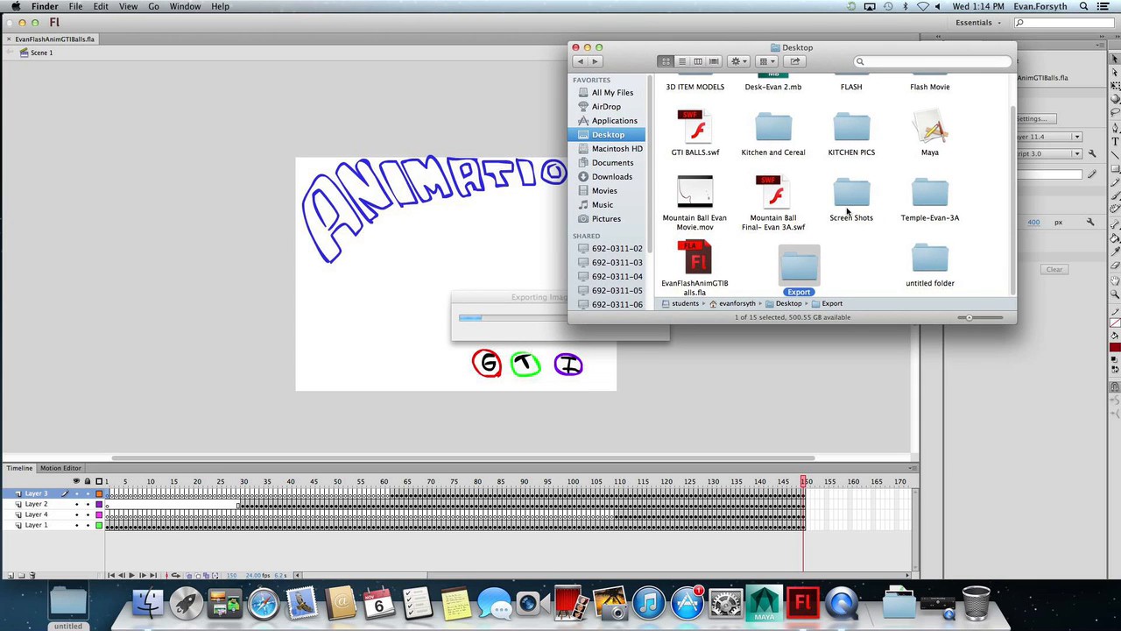
double_click(804, 265)
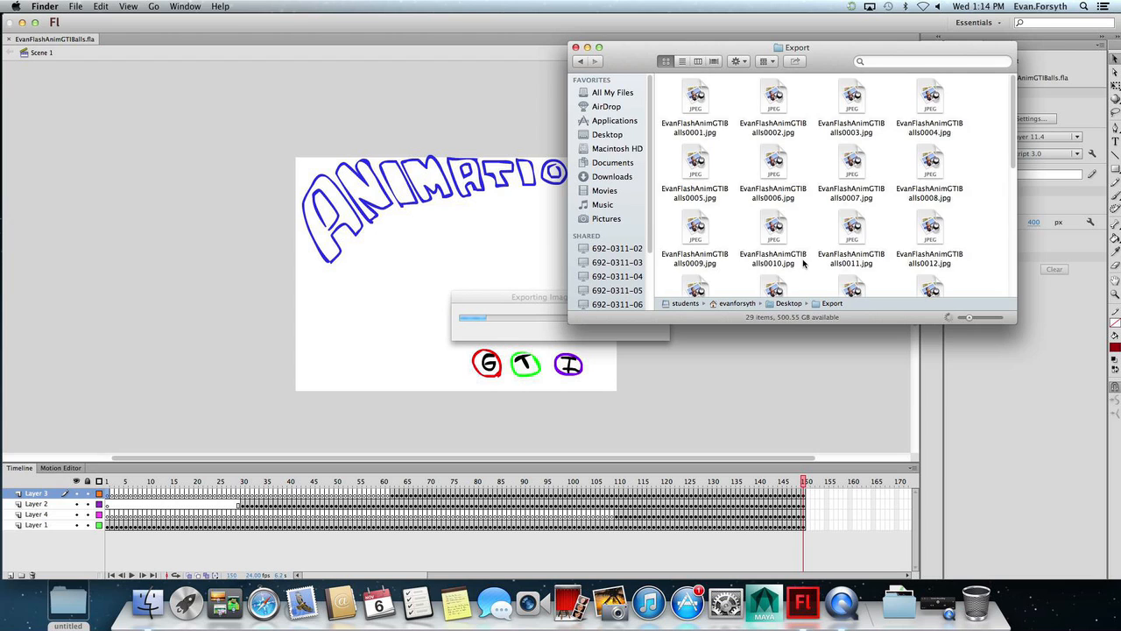
left_click(682, 61)
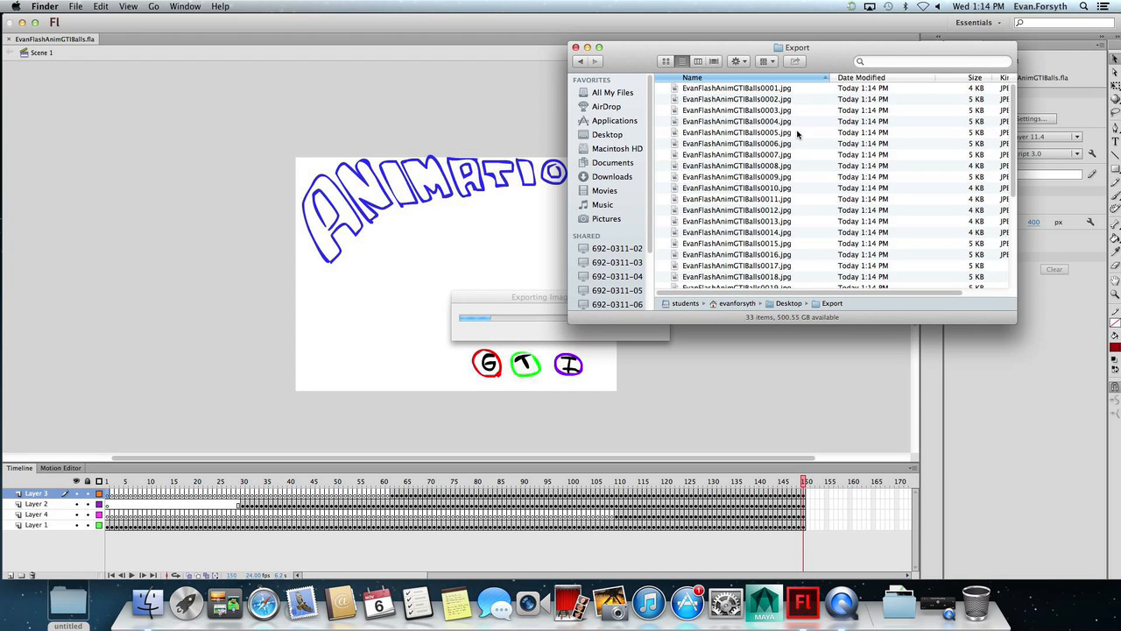
scroll(797, 133, "down", 5)
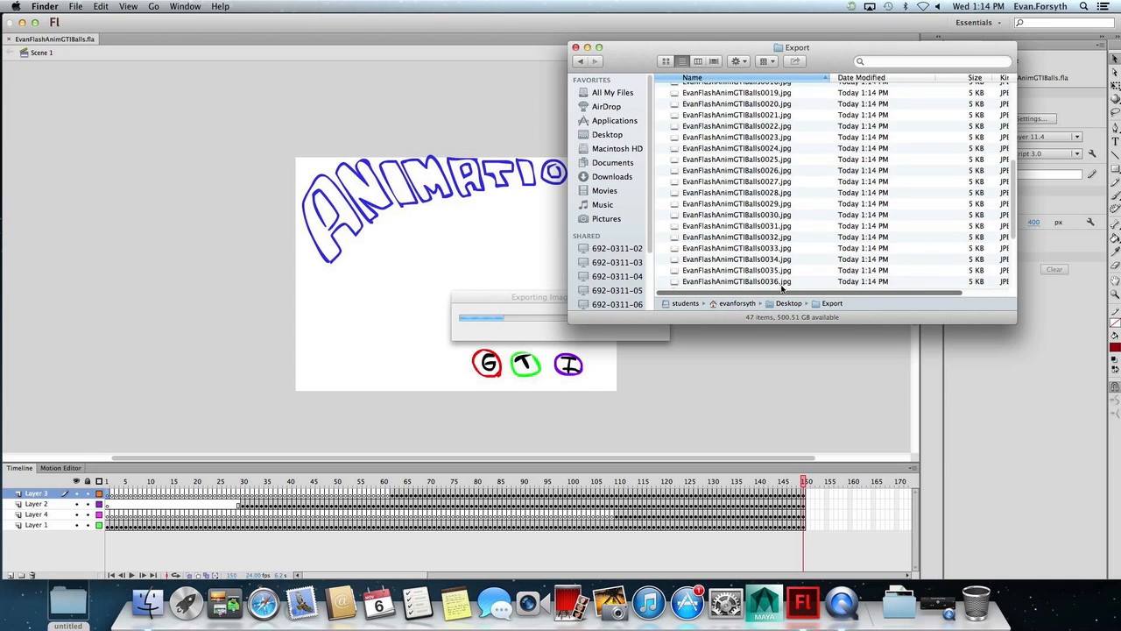
scroll(762, 280, "down", 3)
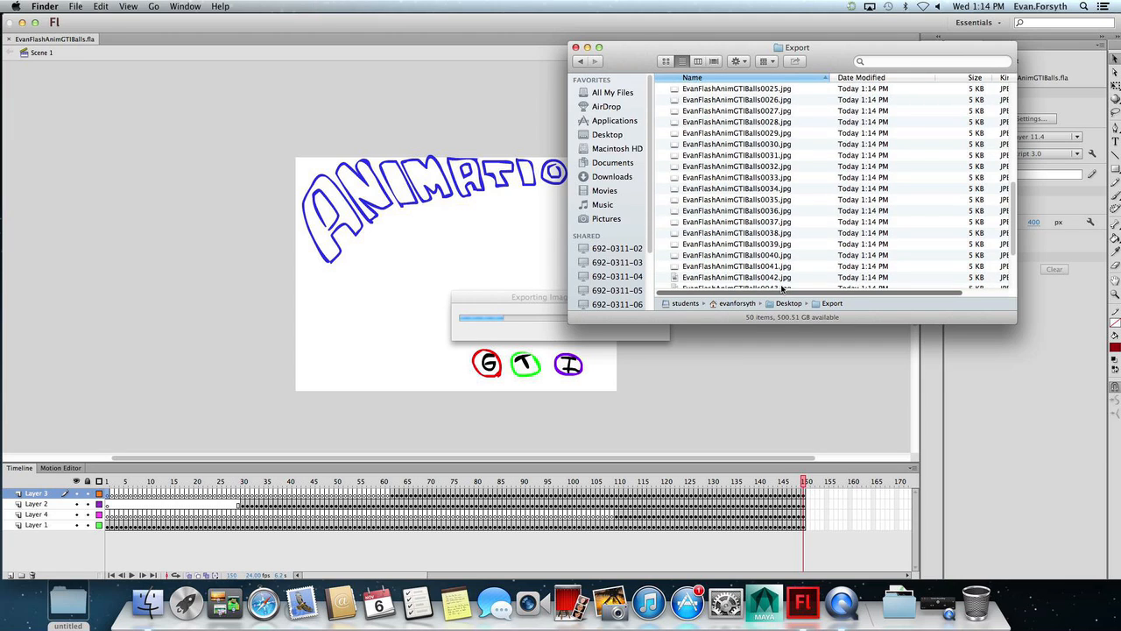
scroll(782, 282, "down", 3)
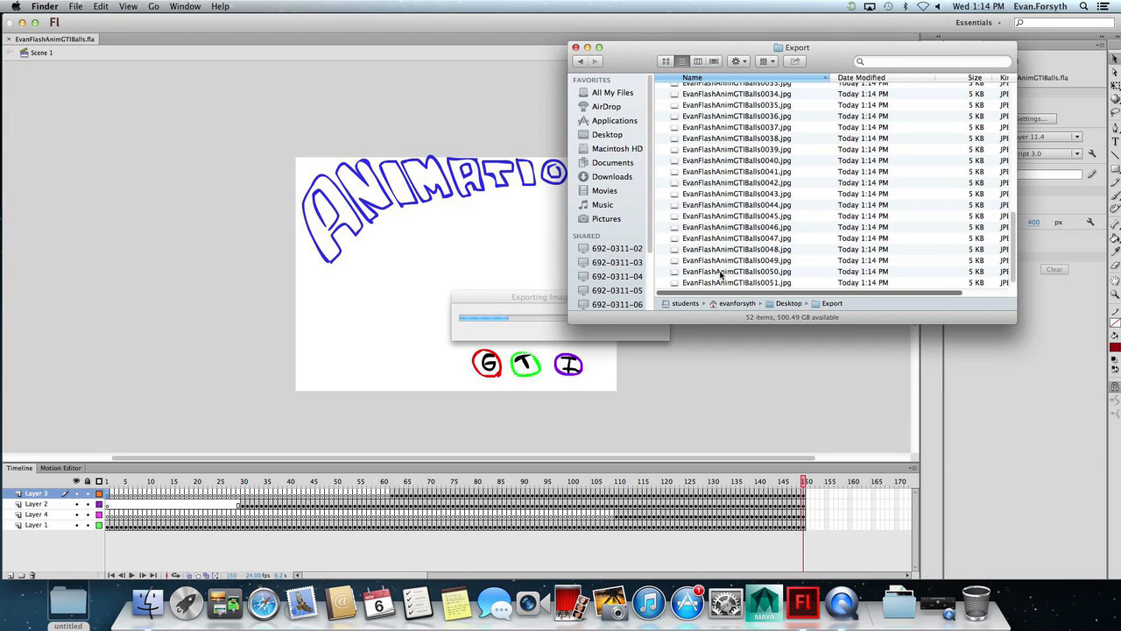
scroll(762, 275, "down", 2)
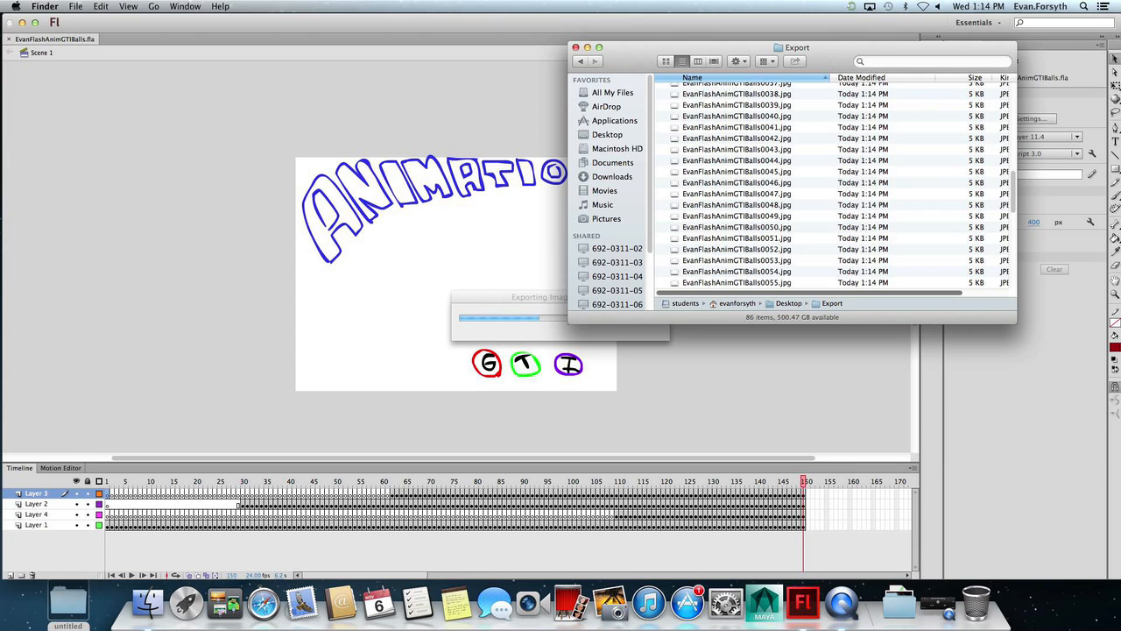
Find and launch Fcheck for maya2014, and arrange its playback and info windows side by side.
left_click(1084, 7)
type("fcheck")
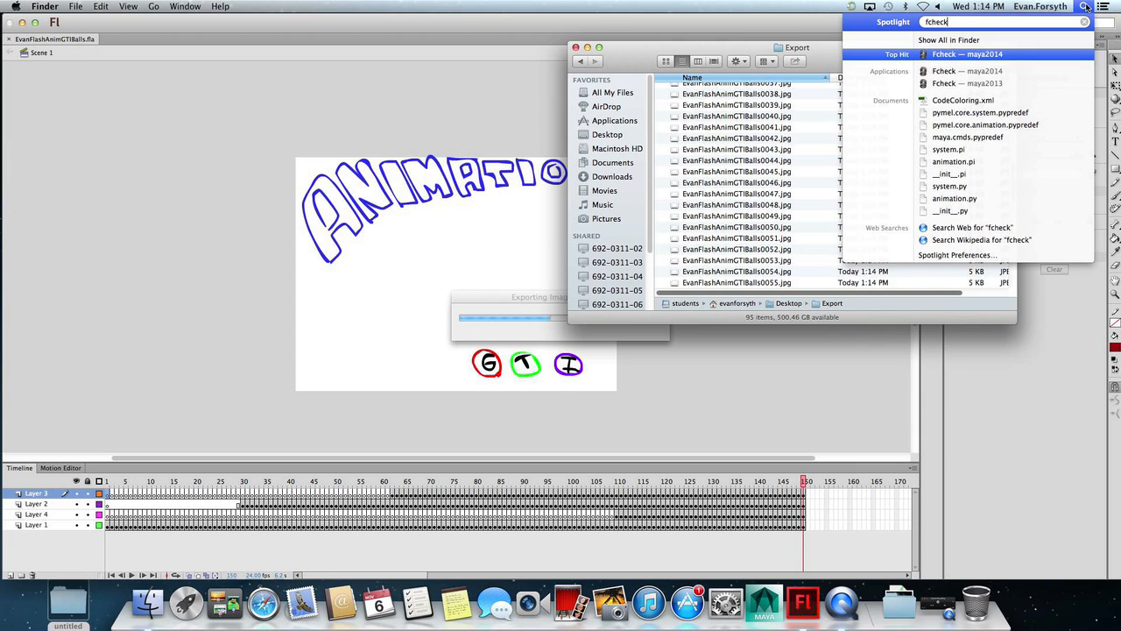
key("Return")
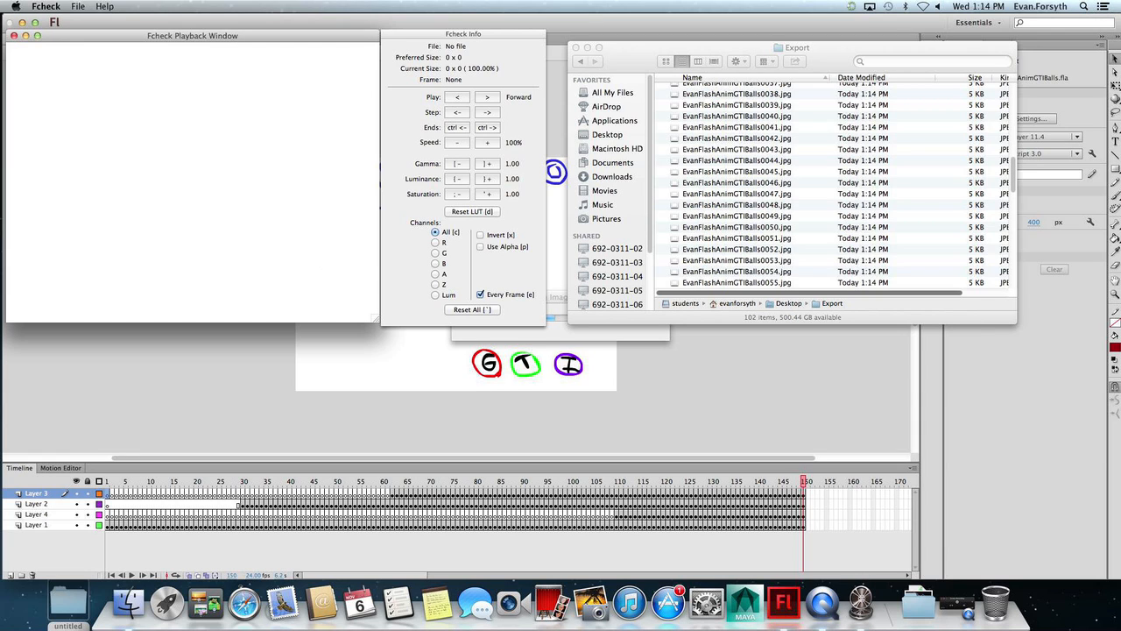
left_click_drag(263, 36, 265, 36)
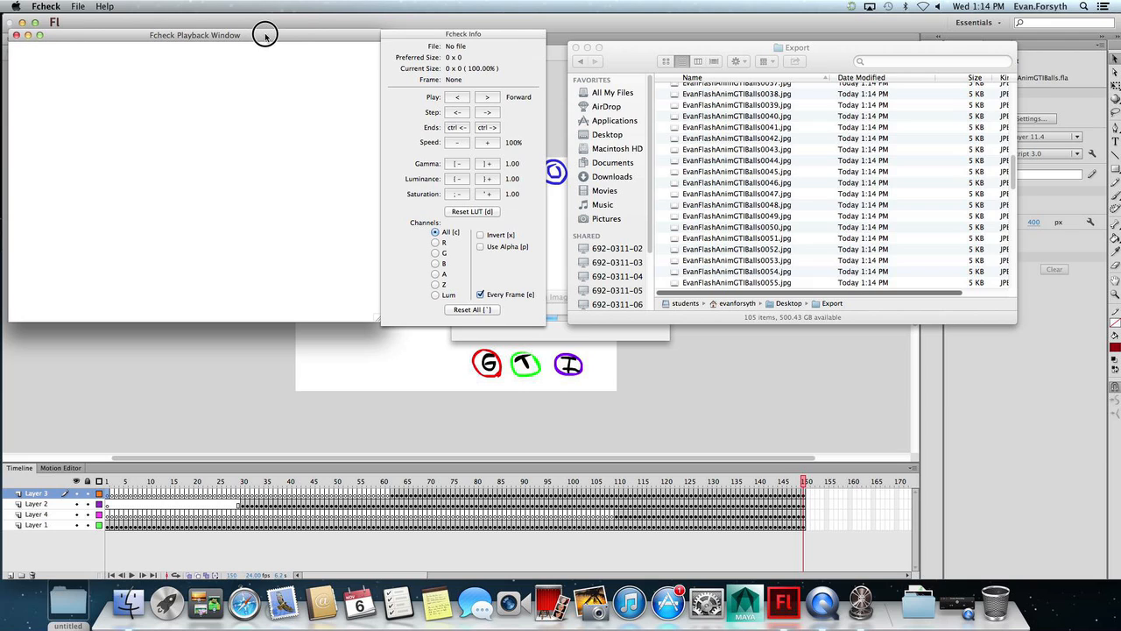
left_click_drag(429, 33, 453, 33)
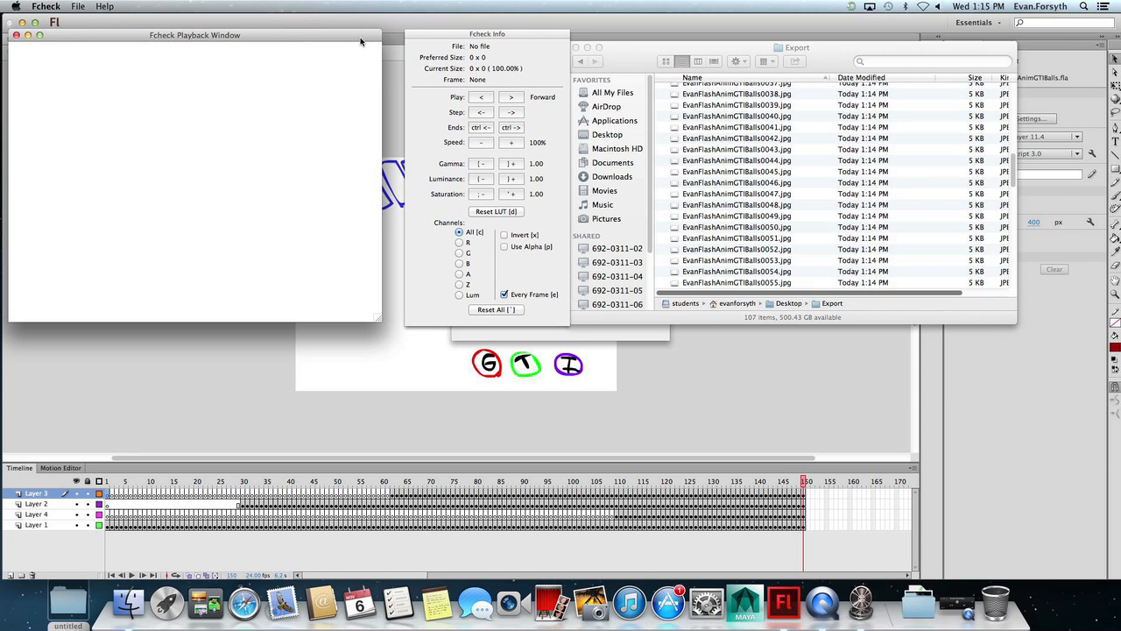
left_click_drag(318, 35, 323, 36)
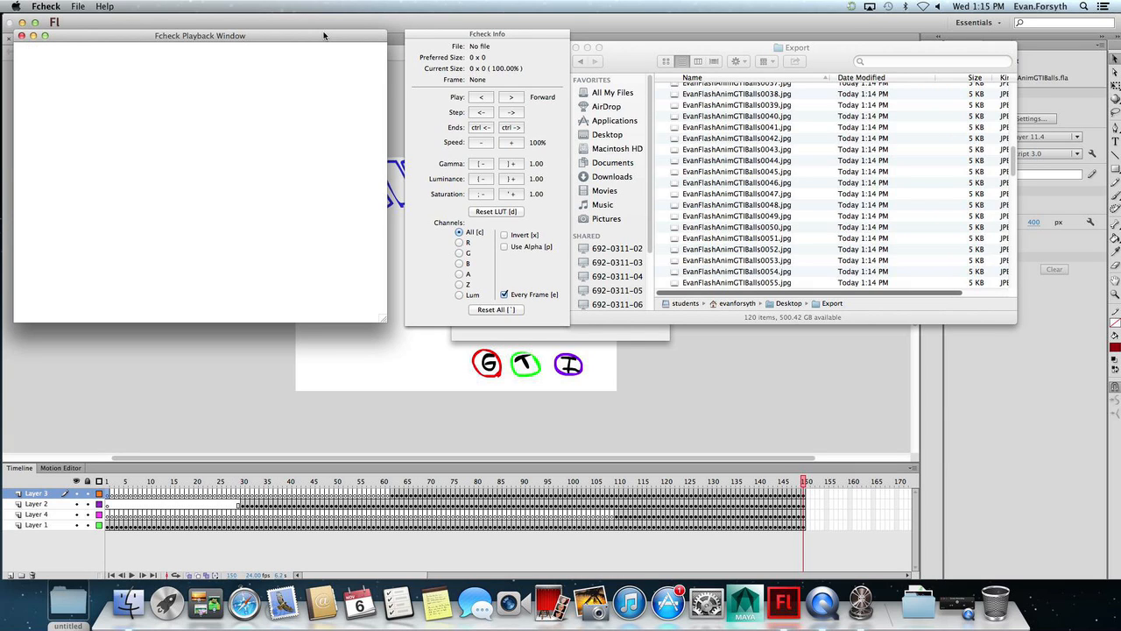
Open the exported JPEG frames from the Export folder as a sequence in Fcheck, starting with frame 0001.
left_click(519, 433)
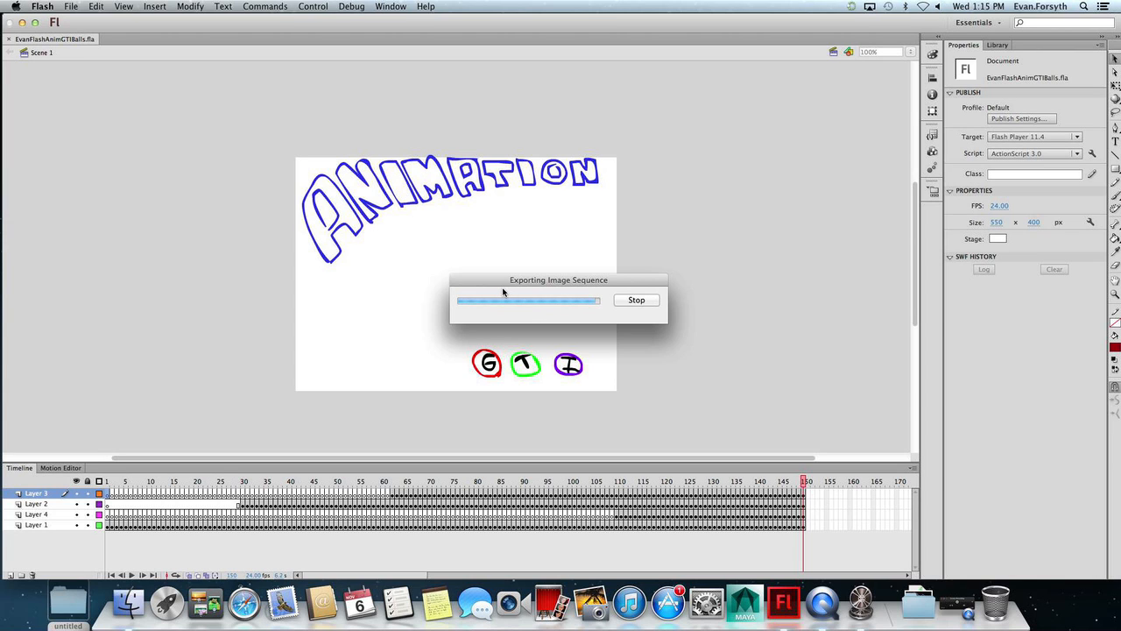
left_click(876, 603)
left_click(78, 6)
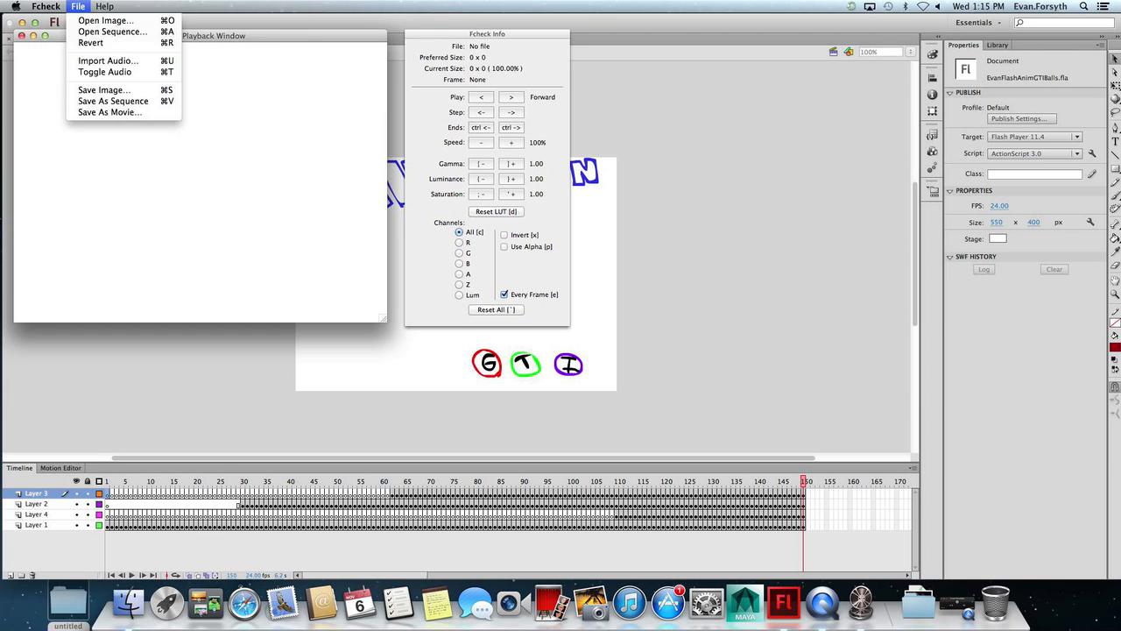
left_click(83, 32)
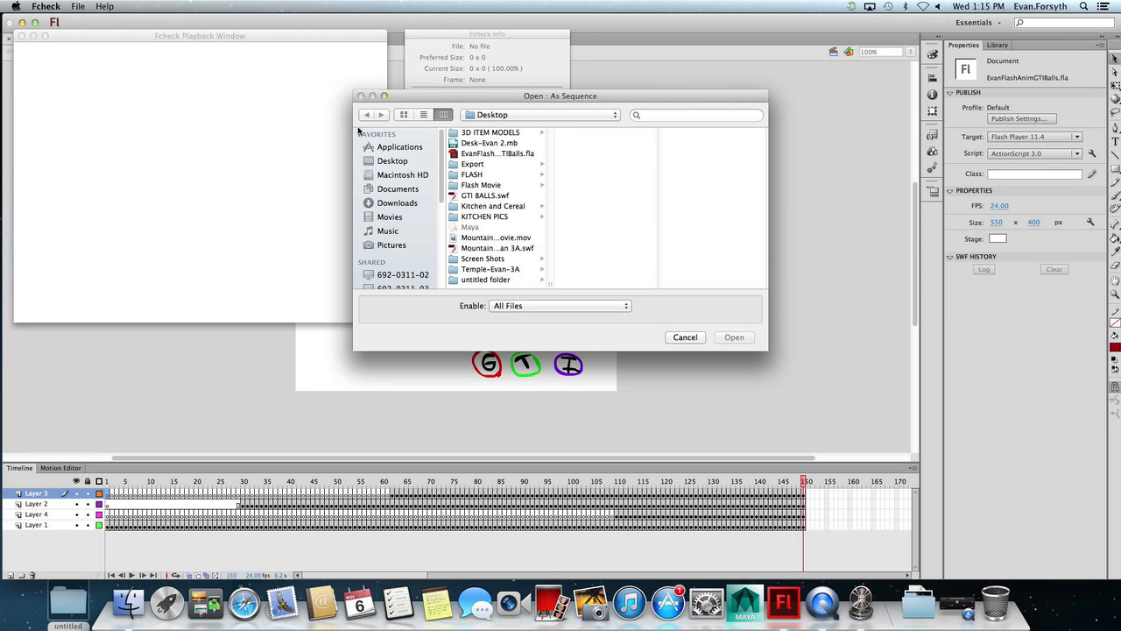
left_click(507, 163)
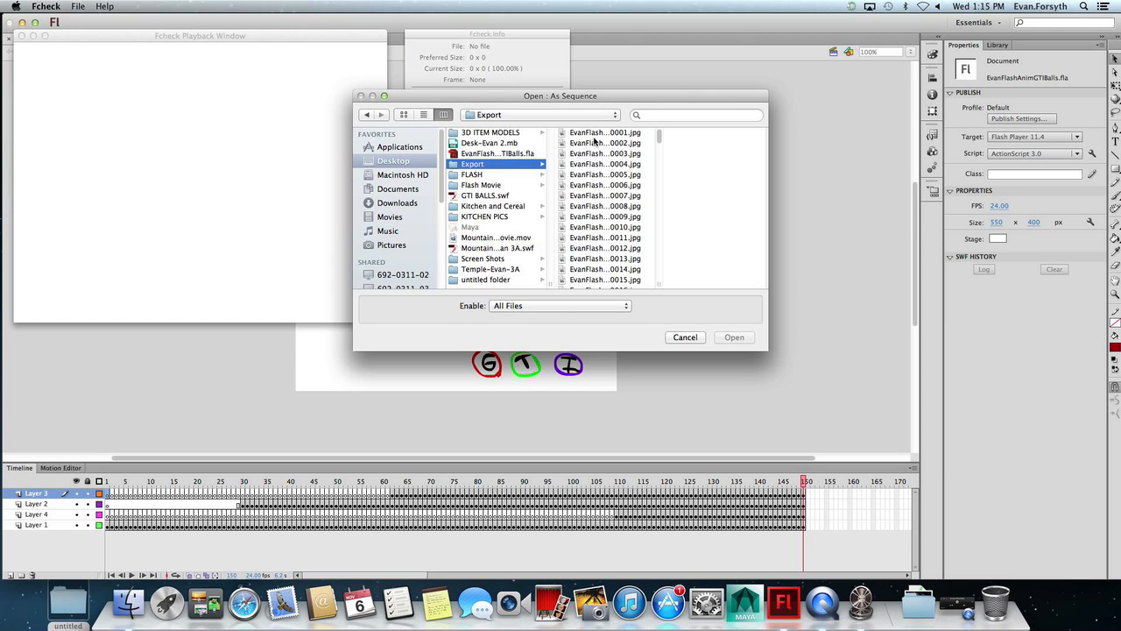
left_click(594, 134)
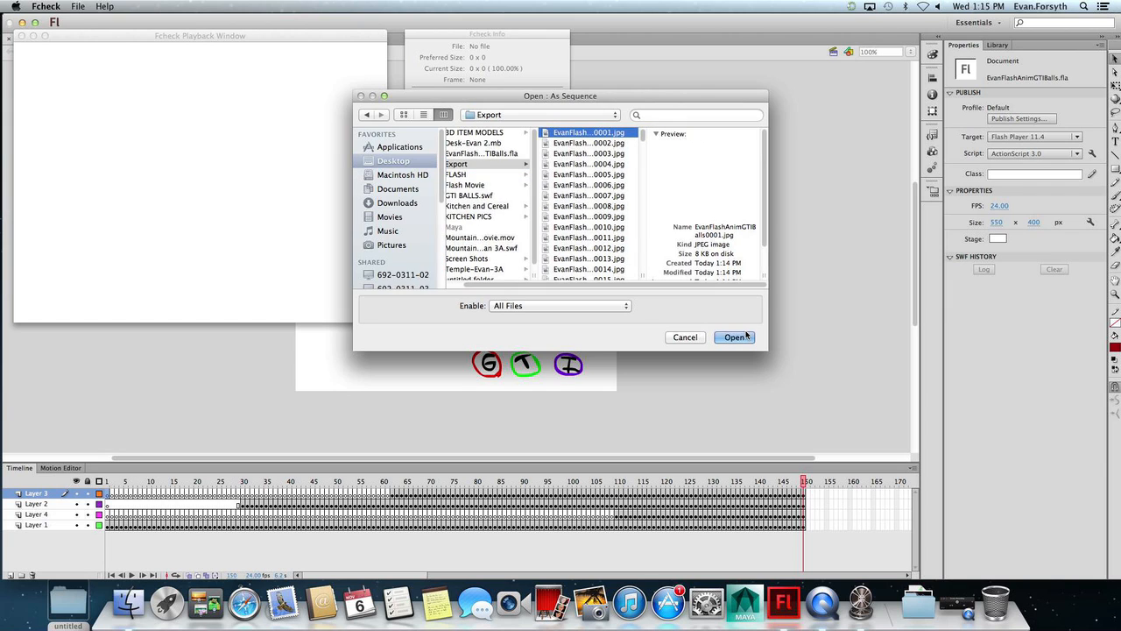
left_click(733, 336)
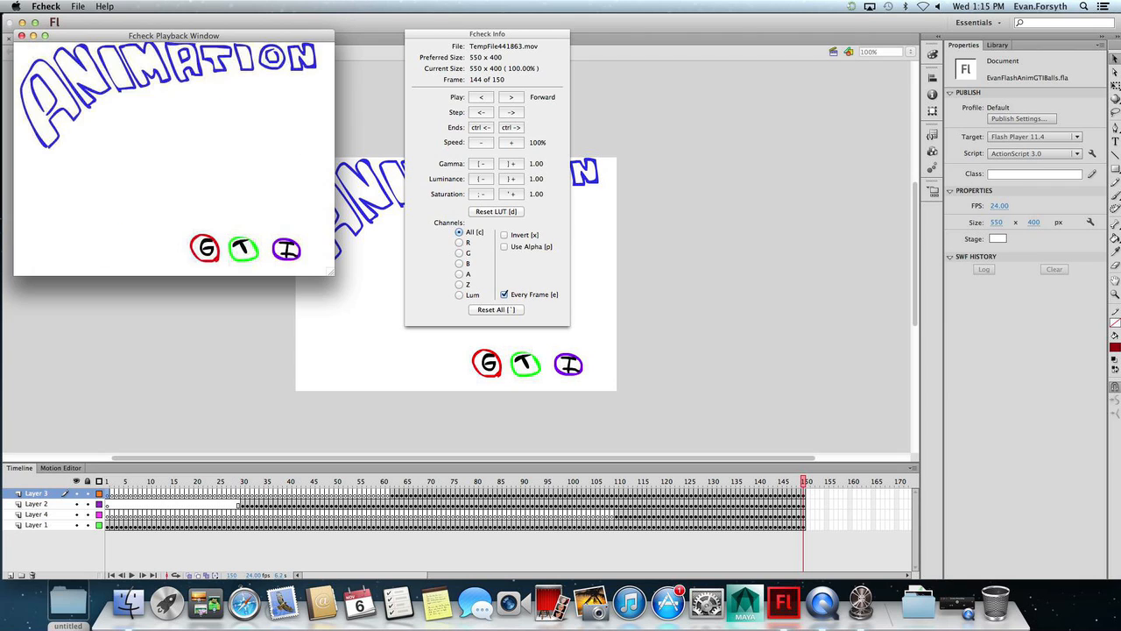
Start saving the sequence as a movie and name it ExportedMovie.
left_click(78, 6)
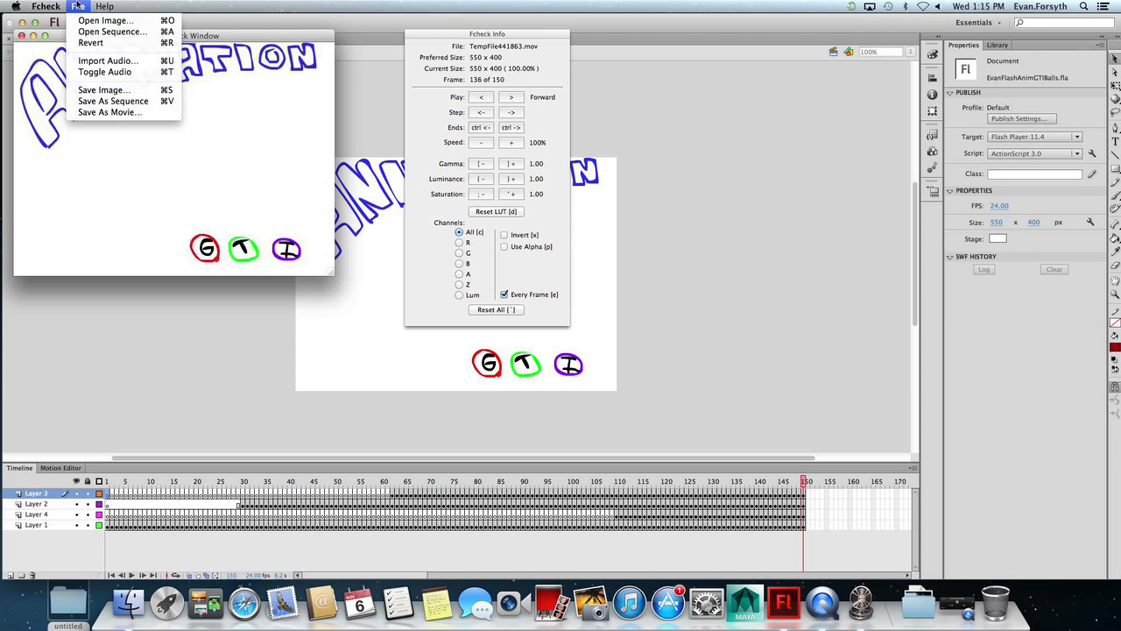
left_click(132, 113)
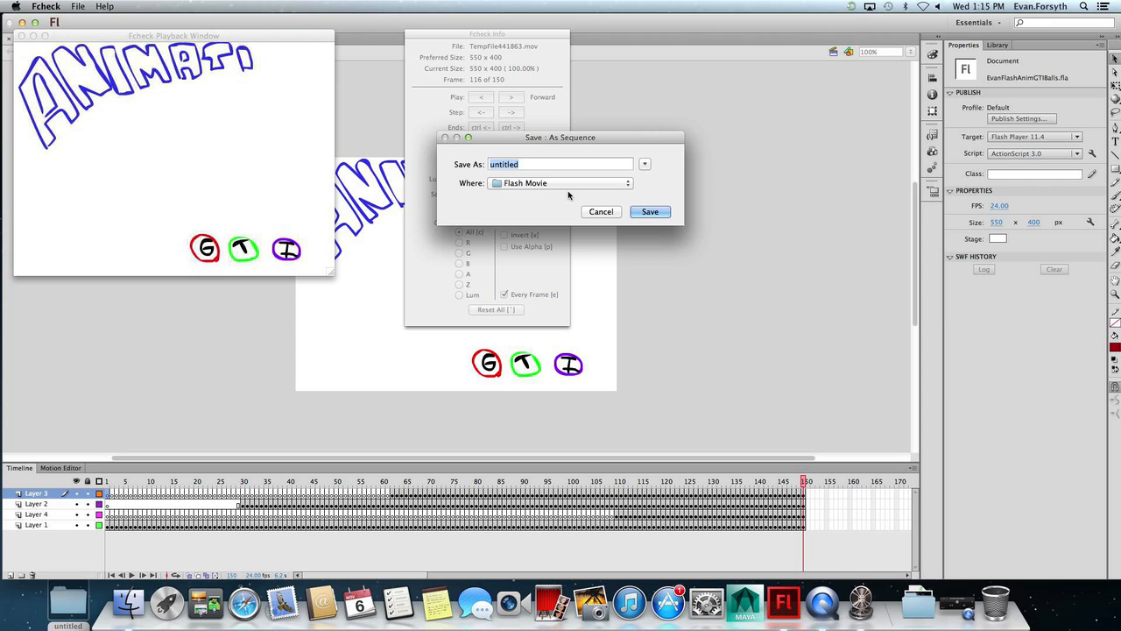
type("ExportedMOvi")
key("BackSpace")
key("BackSpace")
key("BackSpace")
type("ovie")
Save the movie into the Export folder using the current color and size transformations.
left_click(513, 181)
left_click(653, 166)
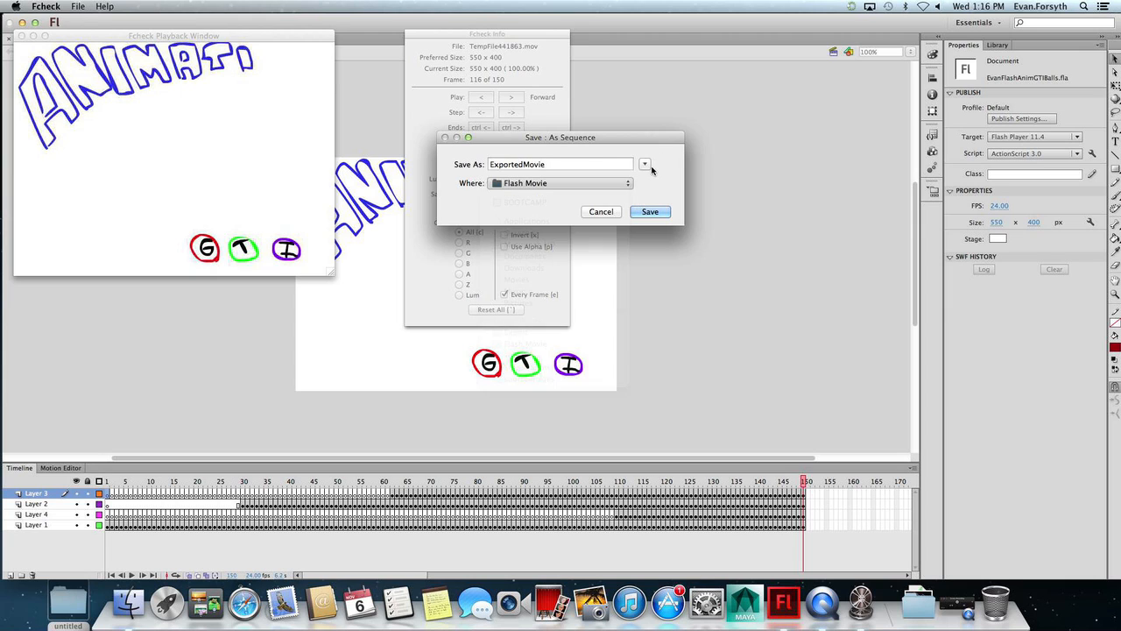
left_click(644, 165)
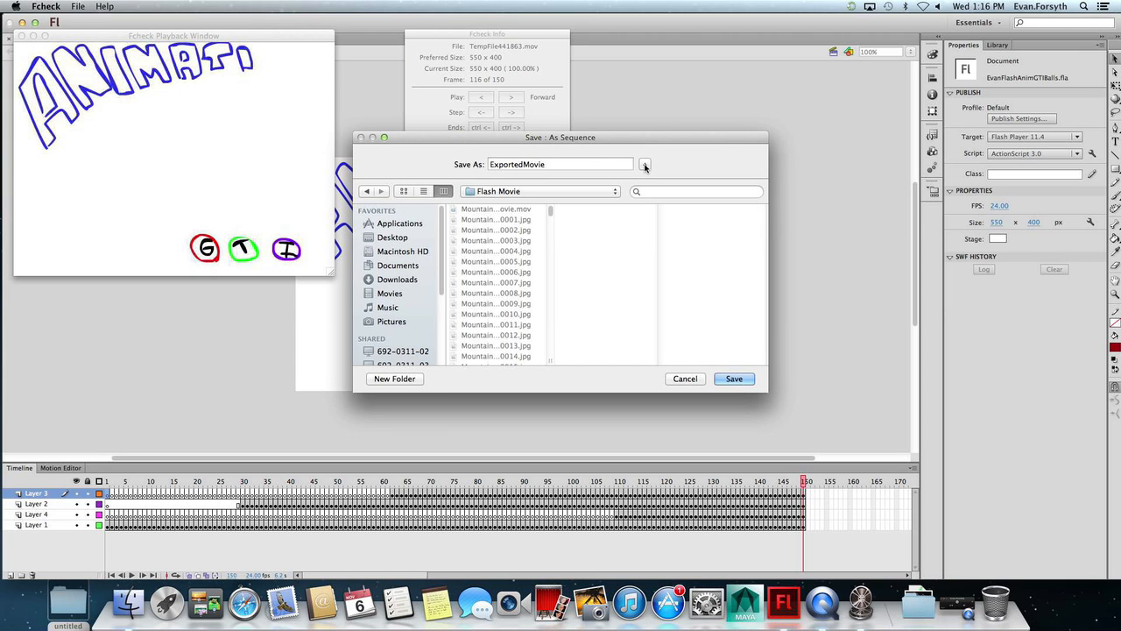
scroll(495, 262, "down", 5)
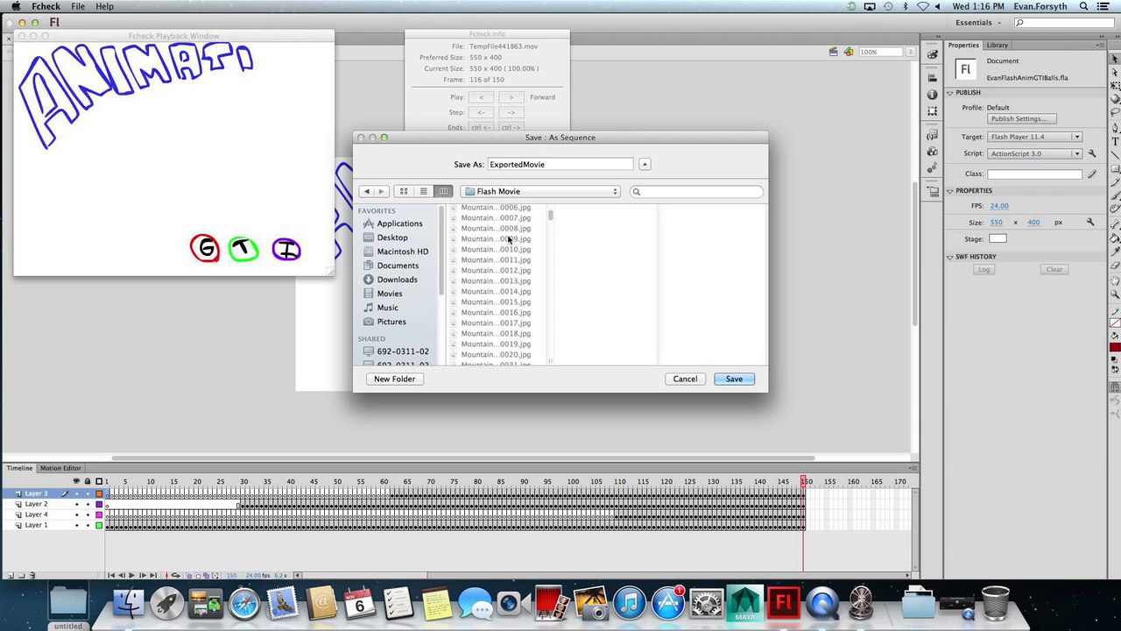
left_click(532, 191)
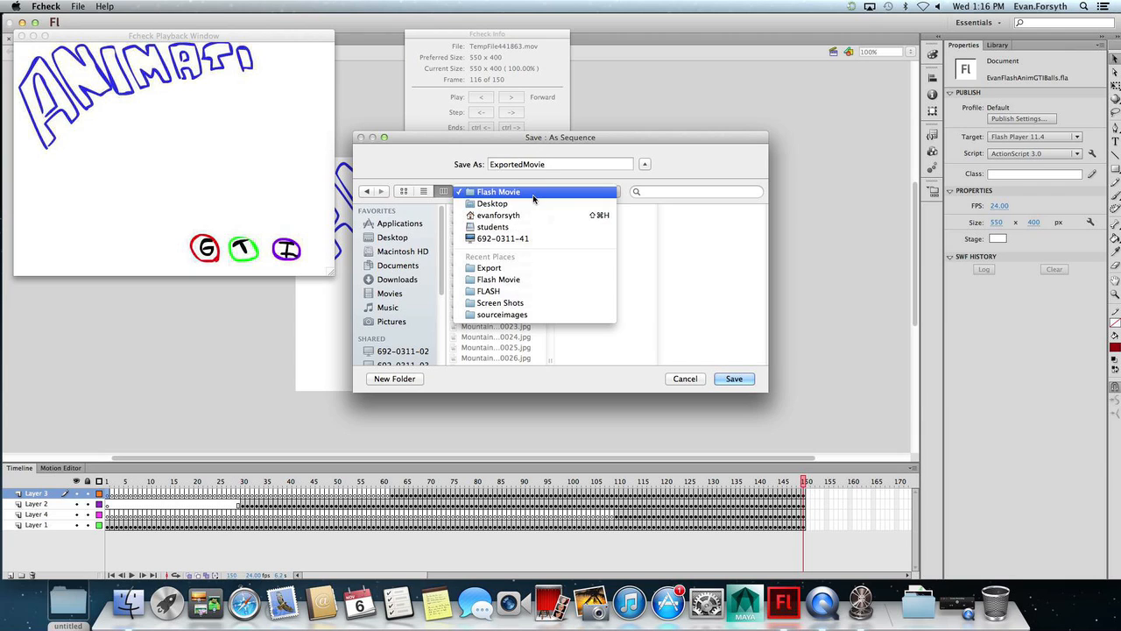
left_click(529, 270)
left_click(732, 379)
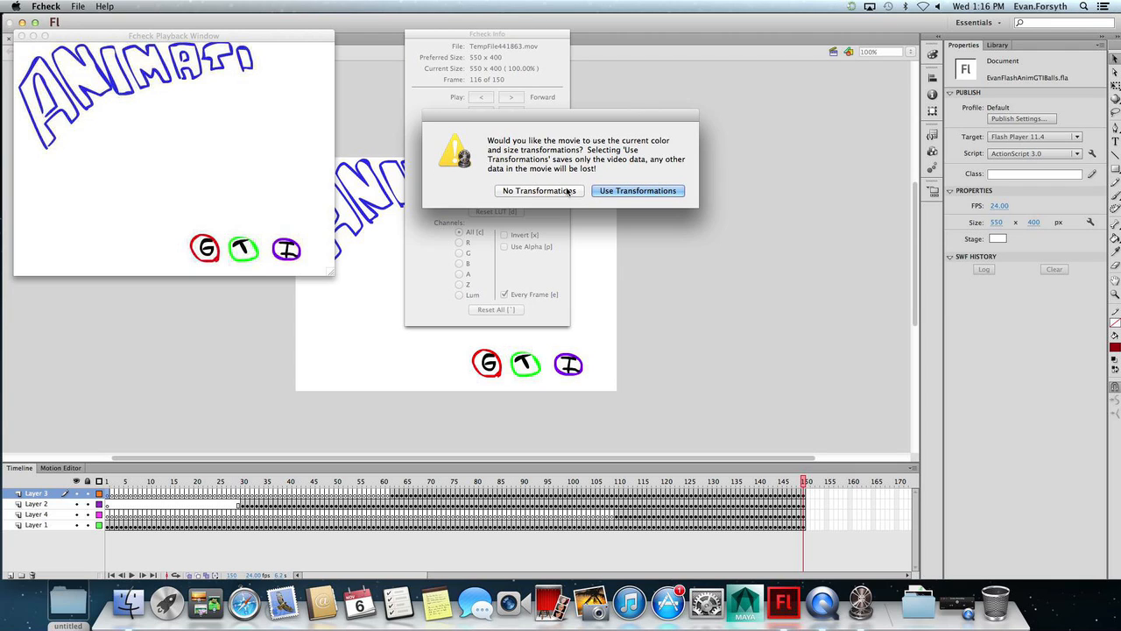
left_click(613, 191)
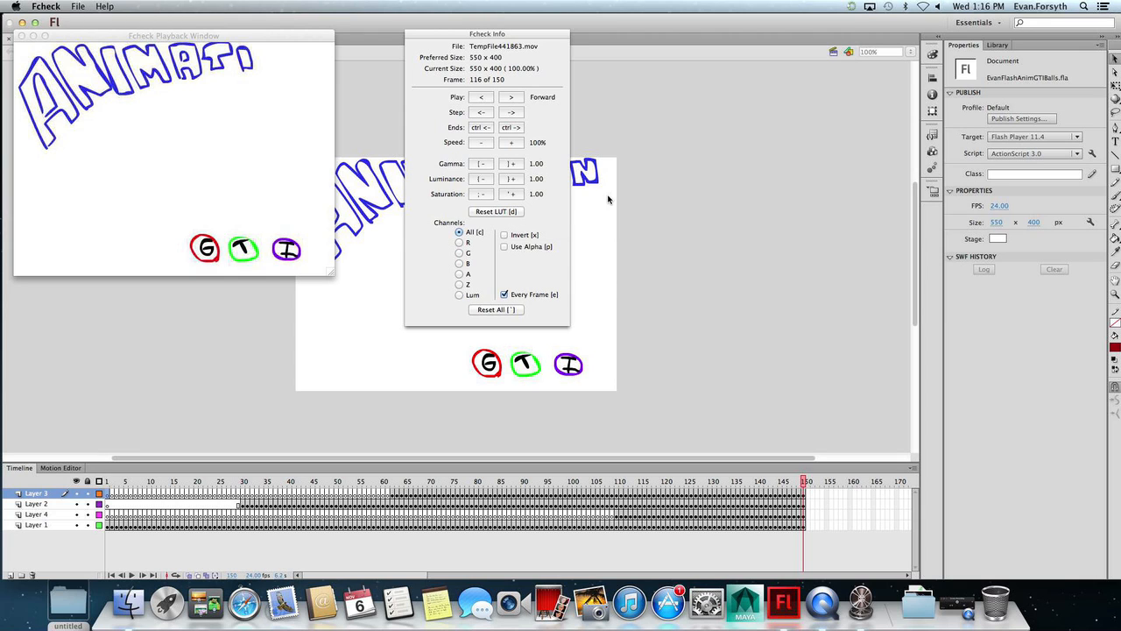
Open ExportedMovie.mov from the Export folder in QuickTime Player and play it.
left_click(127, 600)
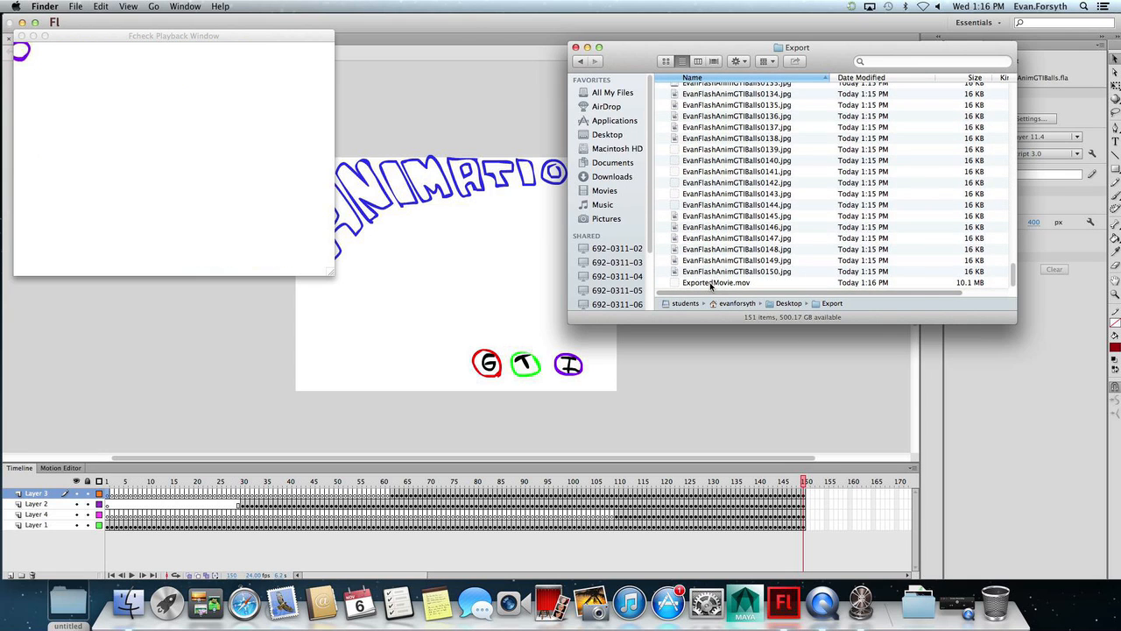
double_click(712, 283)
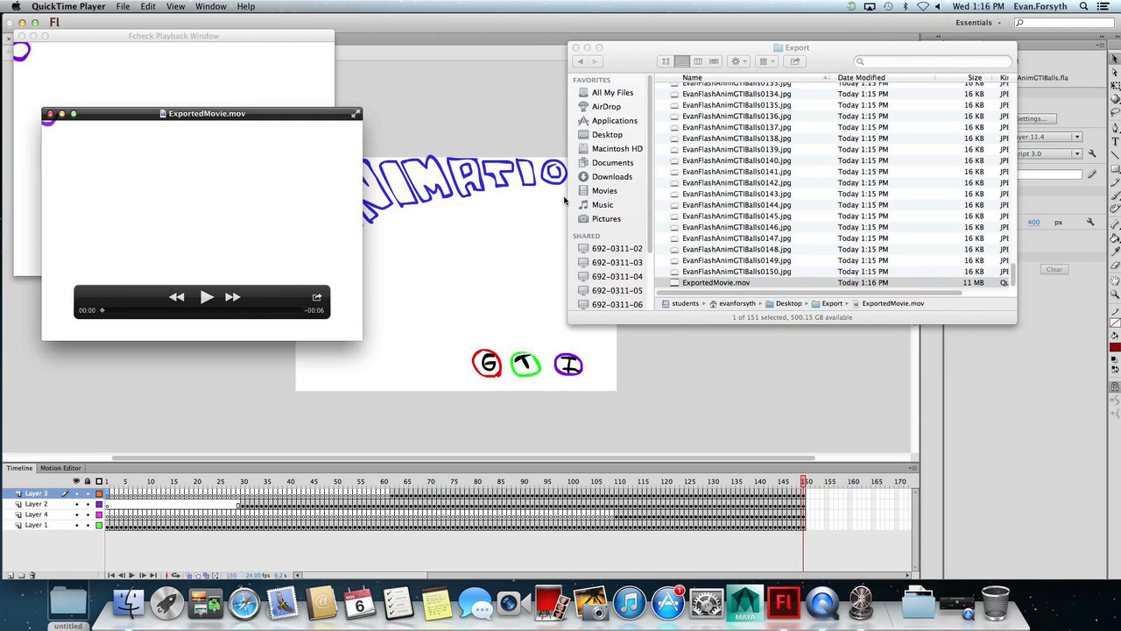
key("space")
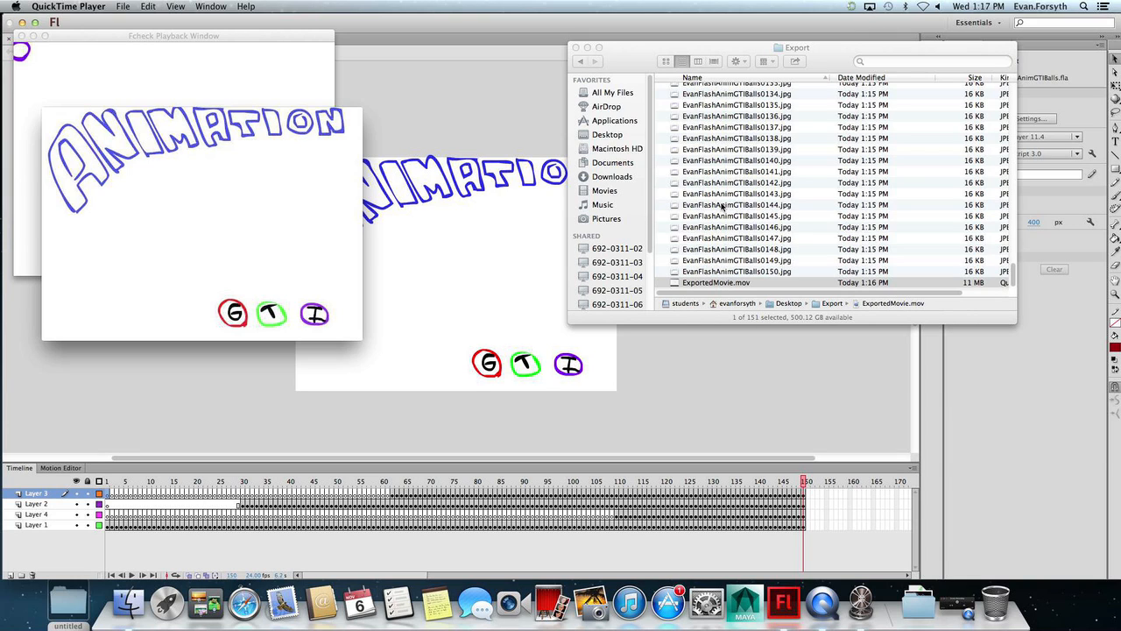
Look through the Macintosh HD, Desktop and Applications locations in Finder and examine the path bar option.
left_click(715, 285)
left_click(627, 149)
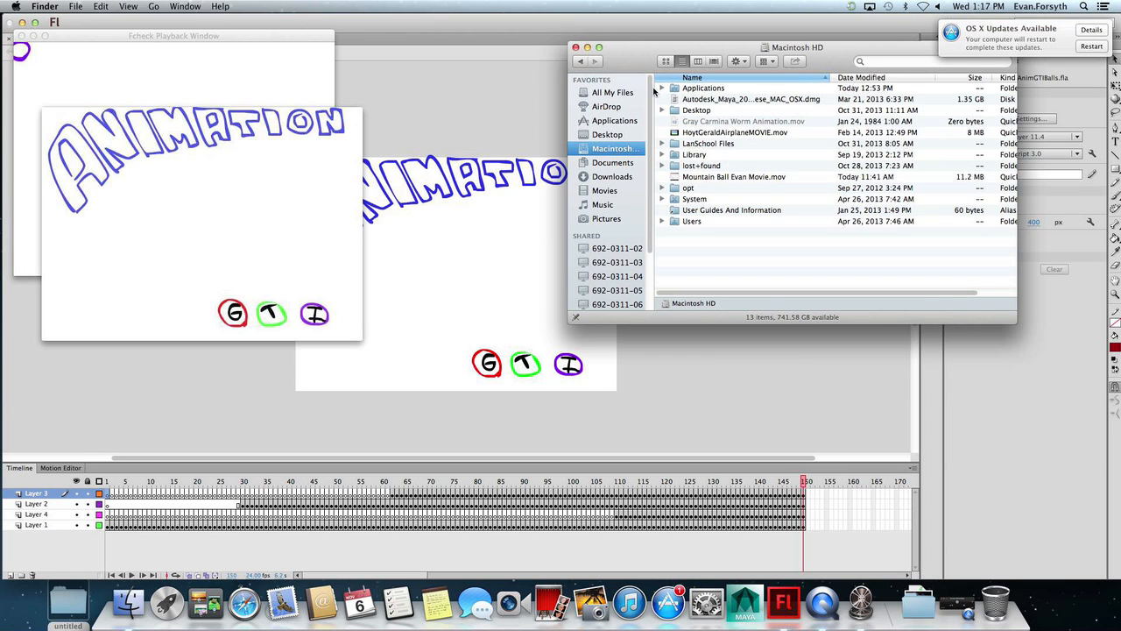
left_click(128, 6)
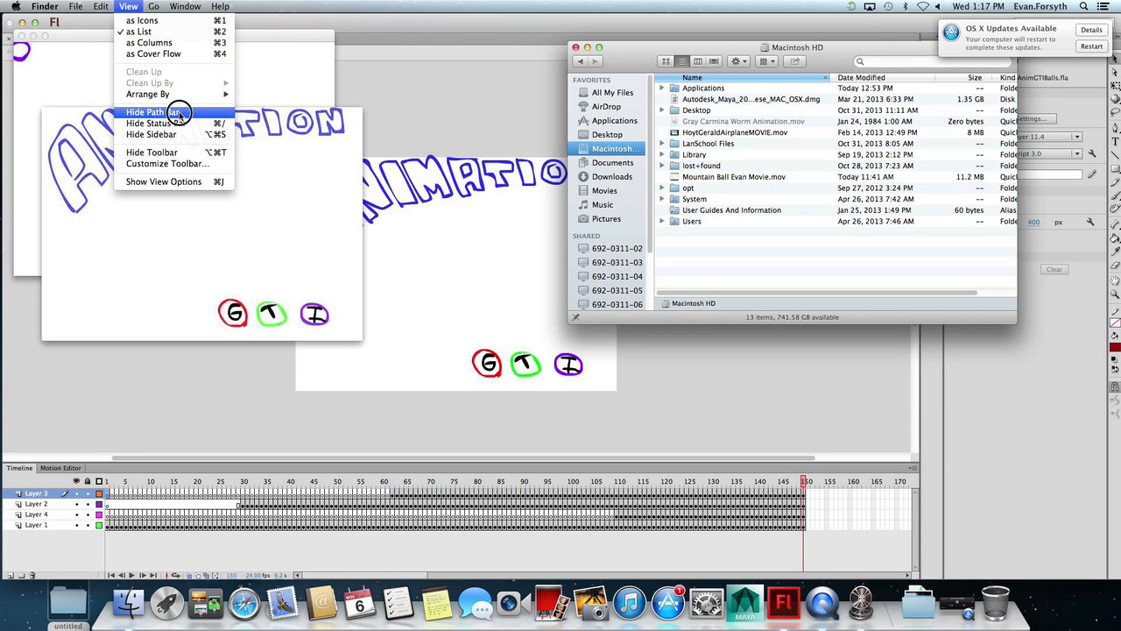
left_click_drag(180, 115, 658, 138)
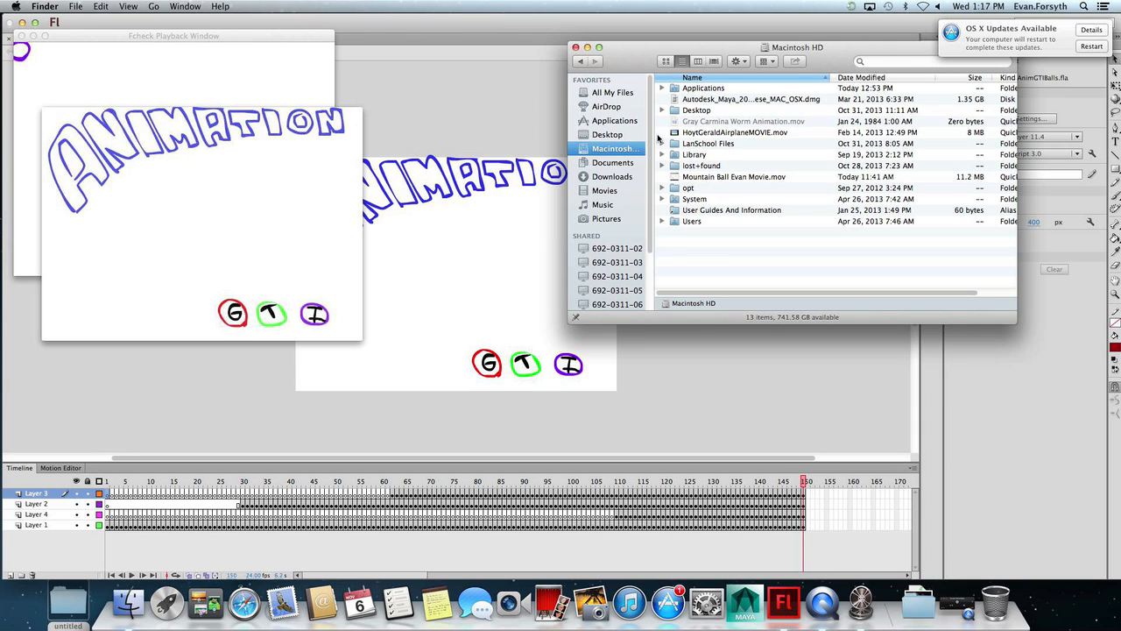
left_click(609, 93)
left_click(618, 121)
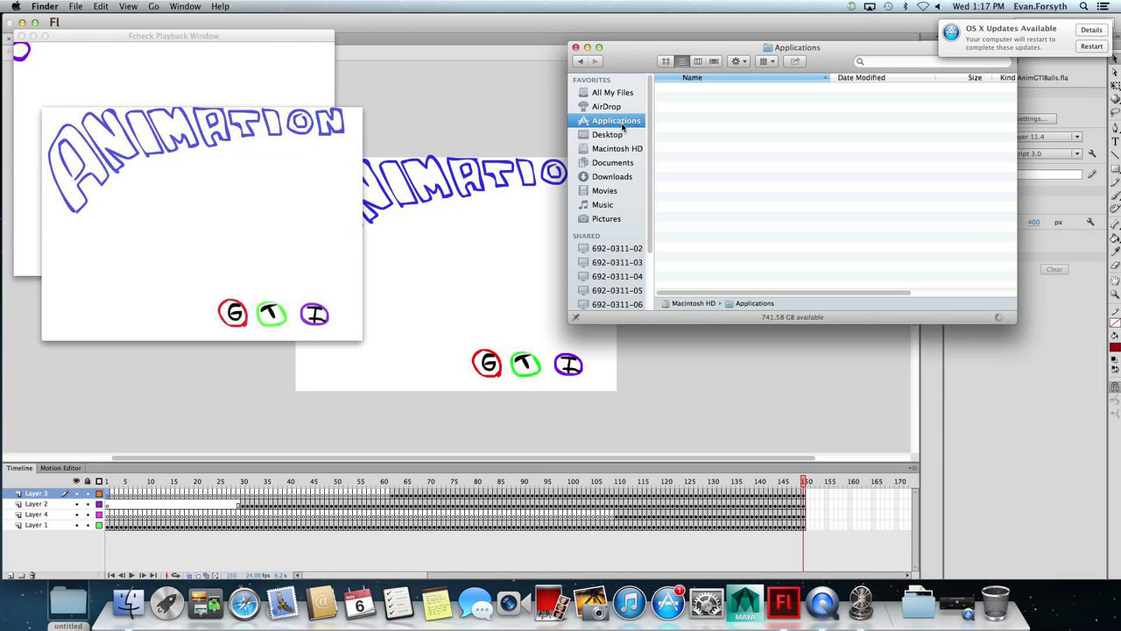
left_click(620, 133)
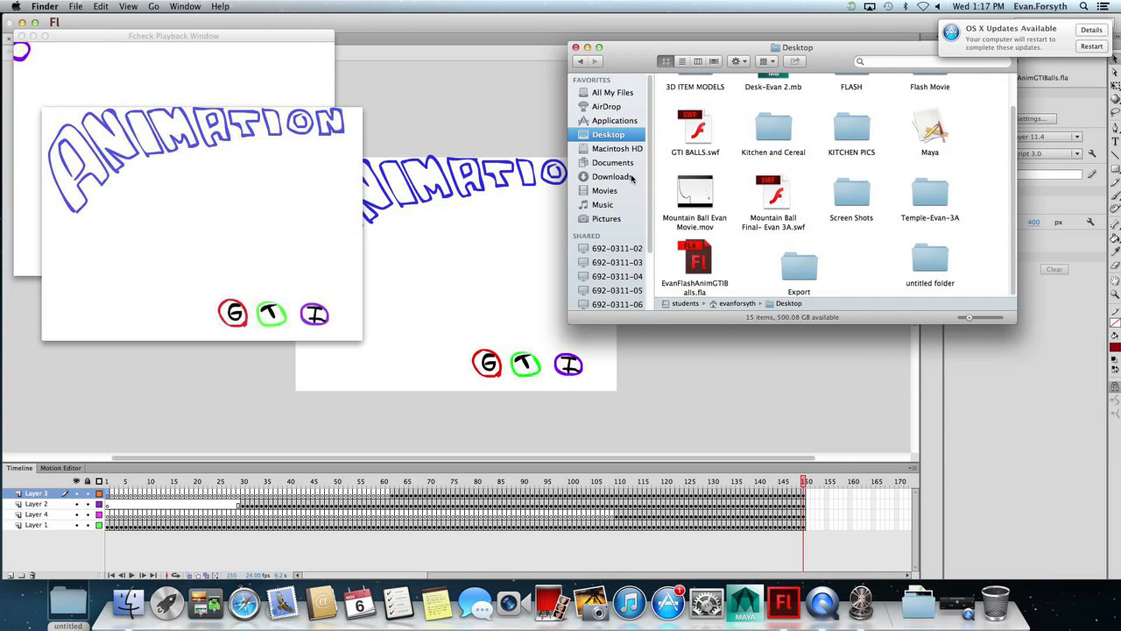
left_click(620, 123)
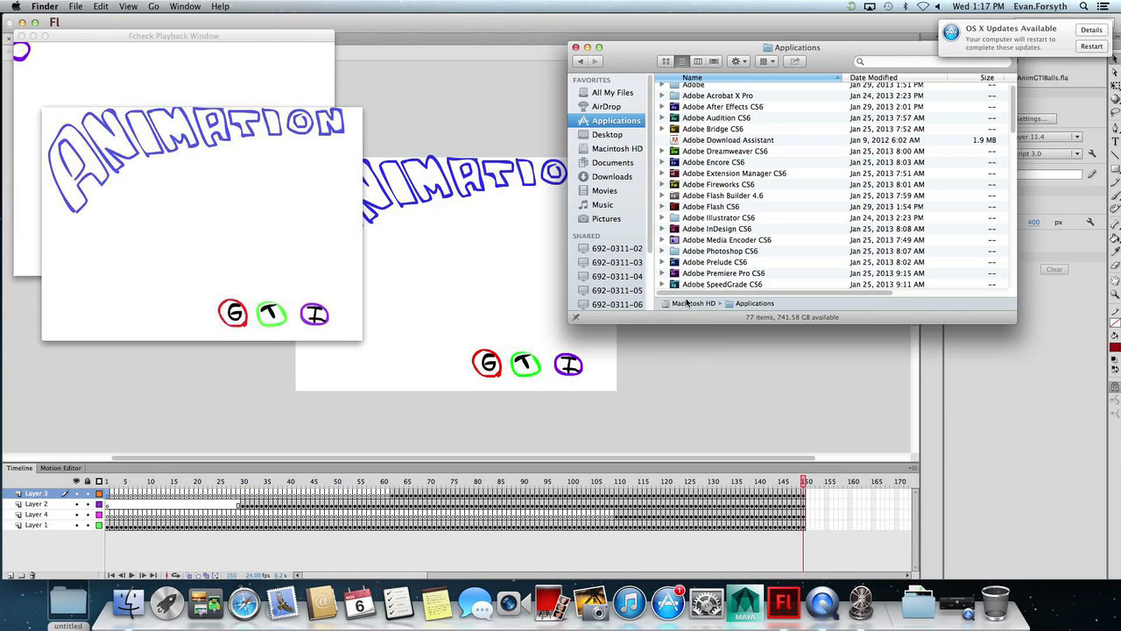
left_click_drag(690, 304, 613, 201)
left_click(617, 149)
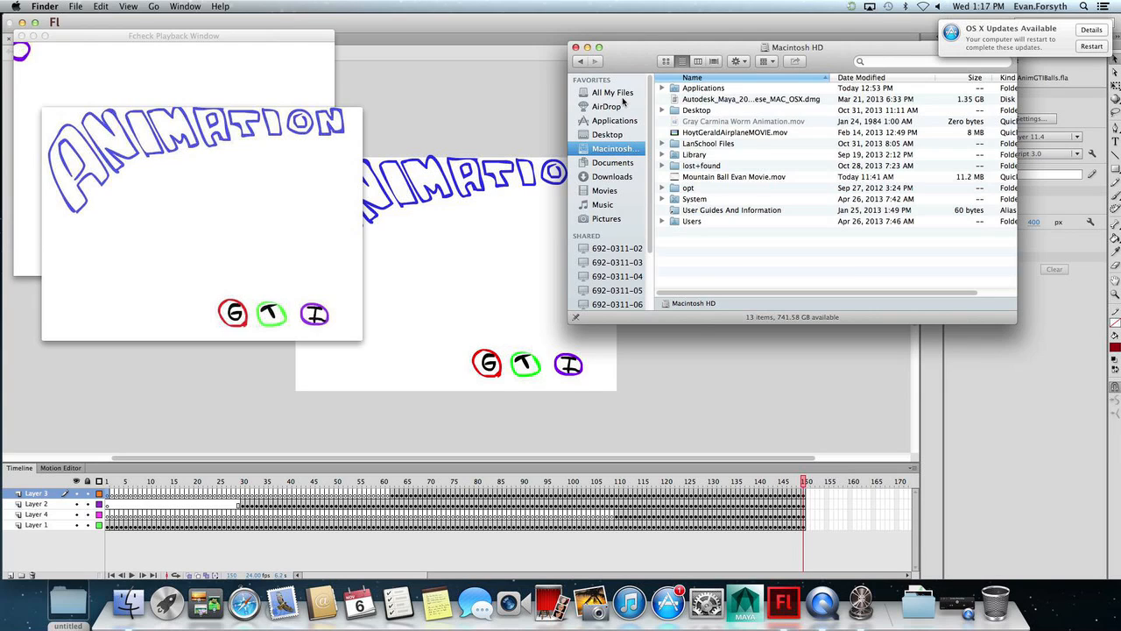
Copy ExportedMovie.mov from the desktop's Export folder to Macintosh HD and choose to authenticate.
left_click(608, 134)
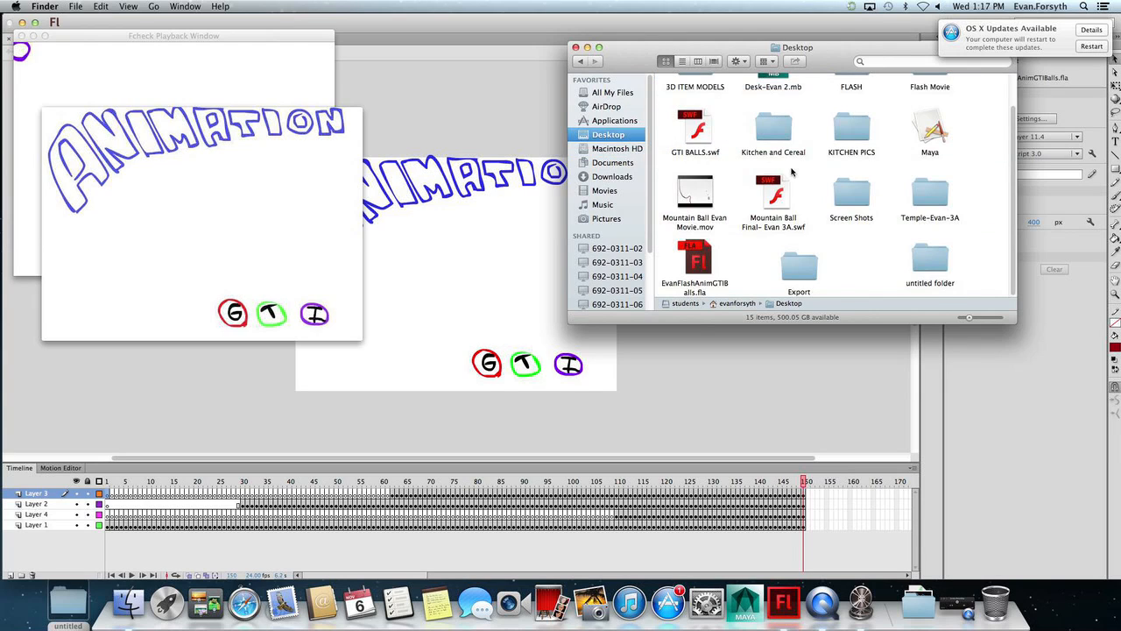
double_click(799, 263)
scroll(782, 248, "down", 10)
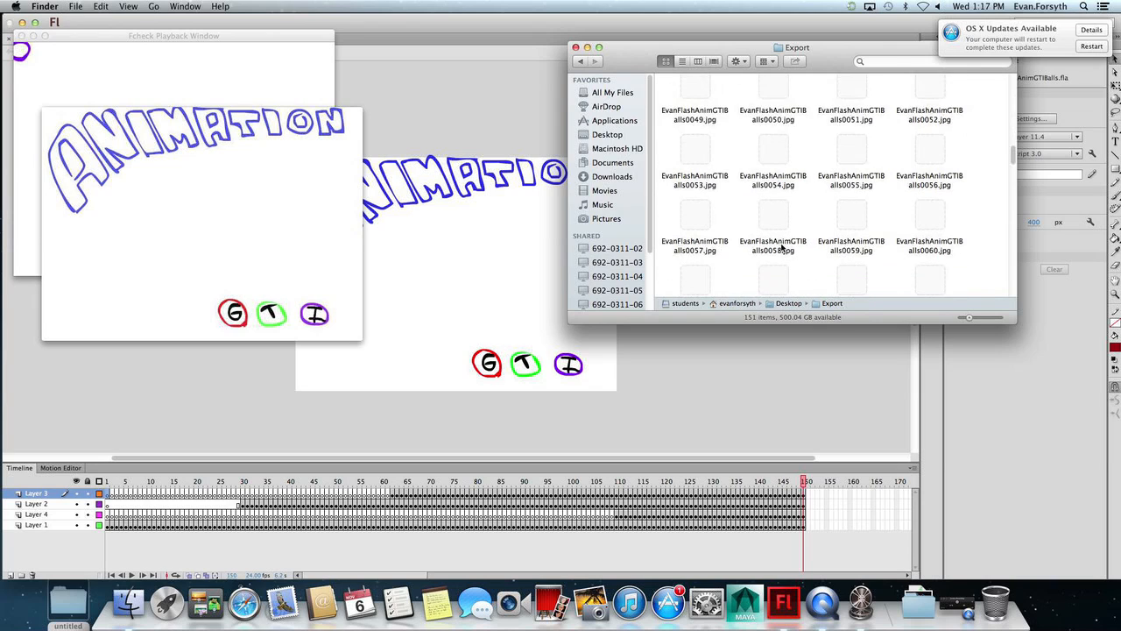
scroll(782, 248, "down", 10)
scroll(784, 246, "down", 12)
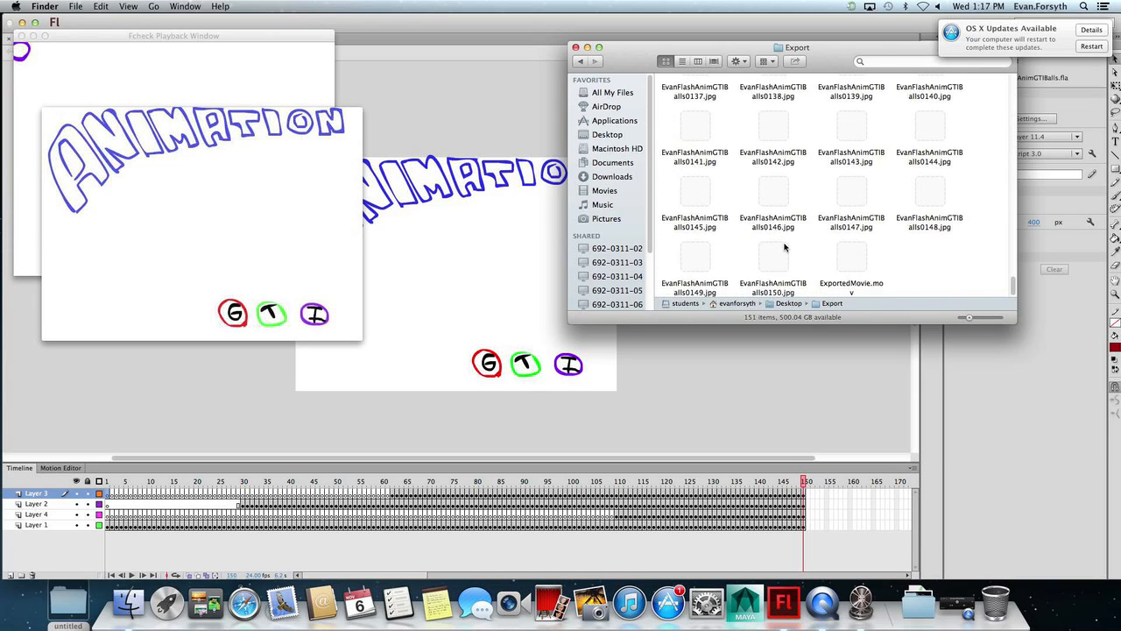
left_click(846, 254)
left_click_drag(846, 254, 606, 151)
left_click(579, 209)
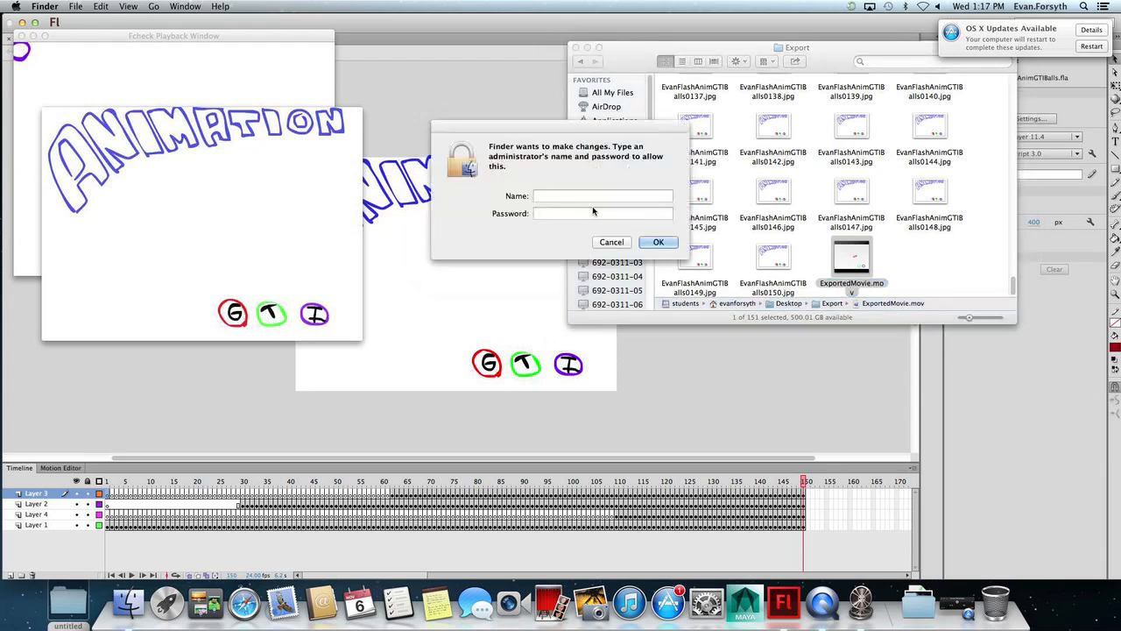
Authorize the copy by entering the administrator's name and password.
type("studen")
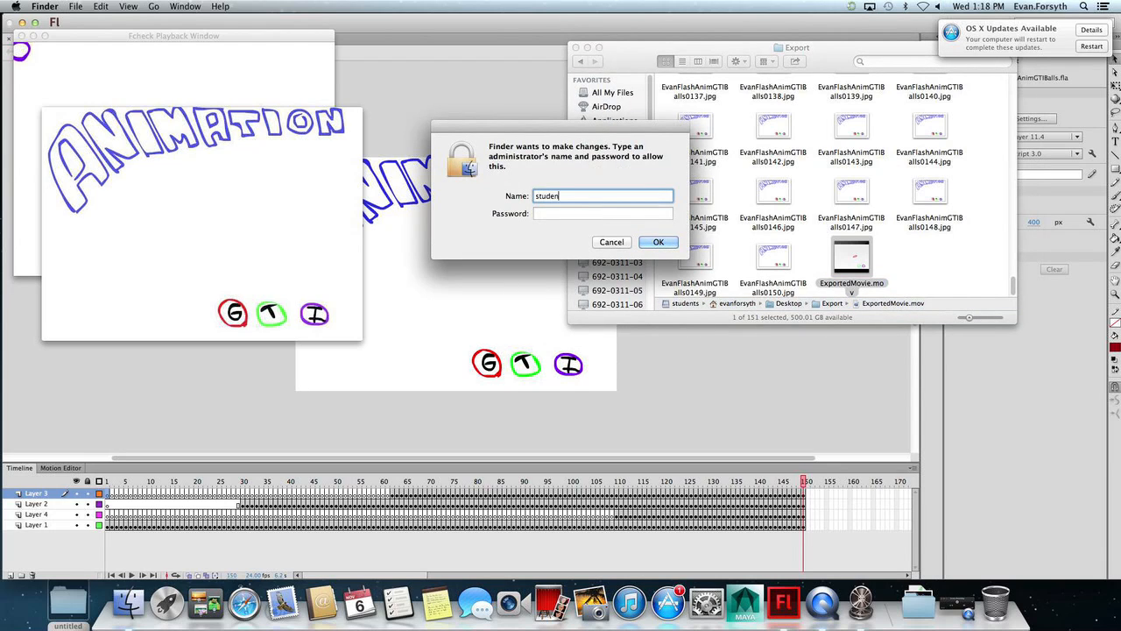
type("t")
key("Tab")
type("•••••••")
left_click(650, 242)
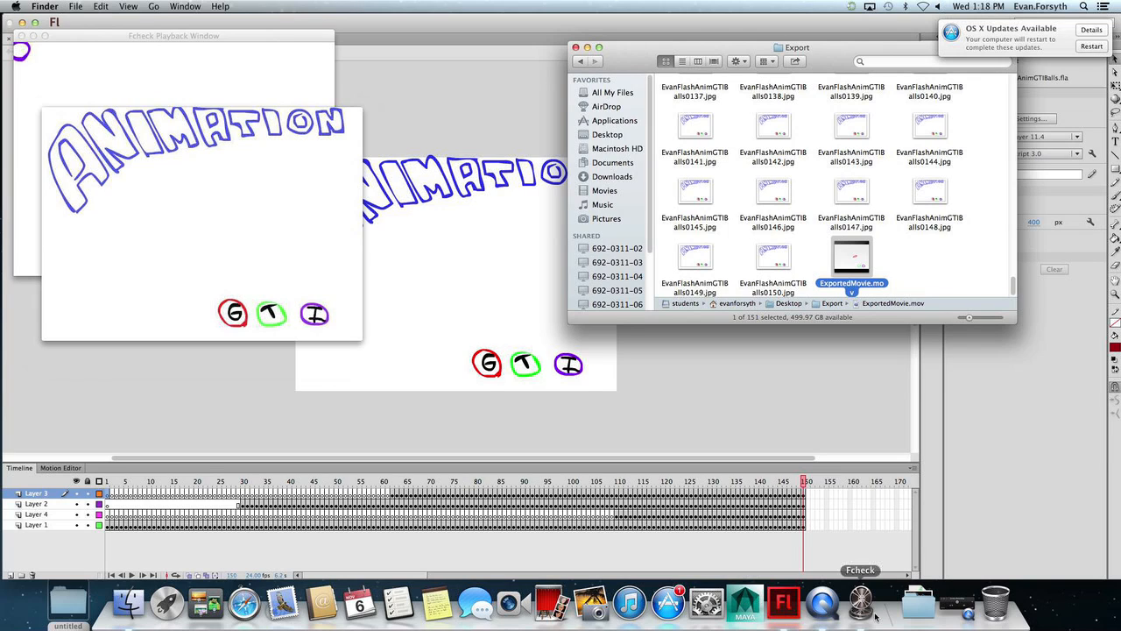
Close the ExportedMovie.mov player and reposition the Fcheck playback window.
left_click(66, 164)
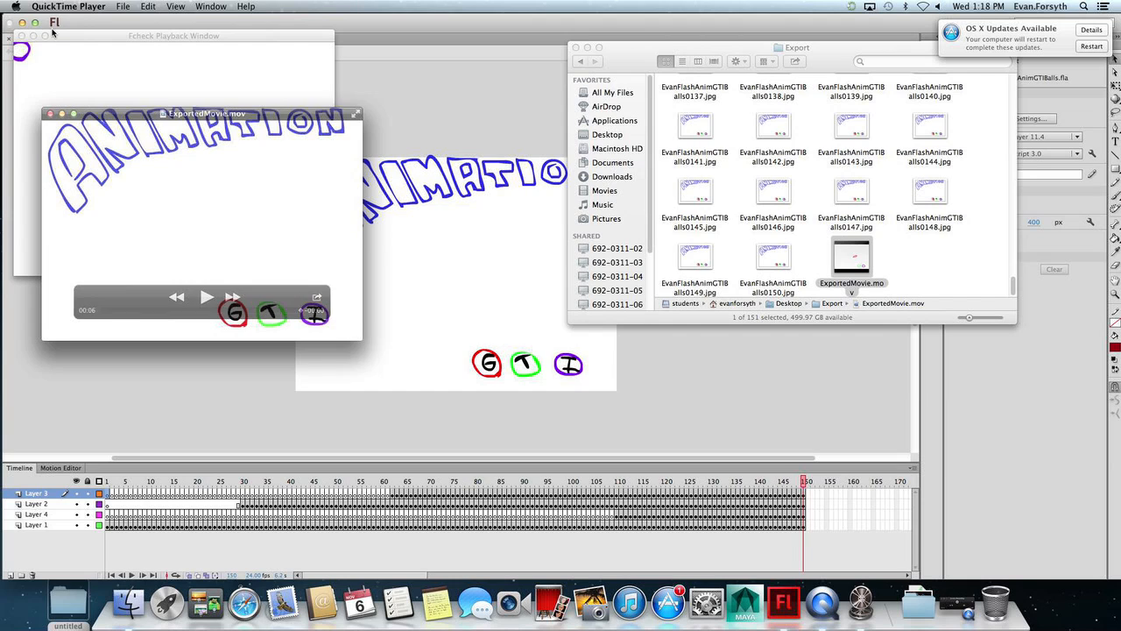
key("super+w")
left_click_drag(73, 43, 334, 51)
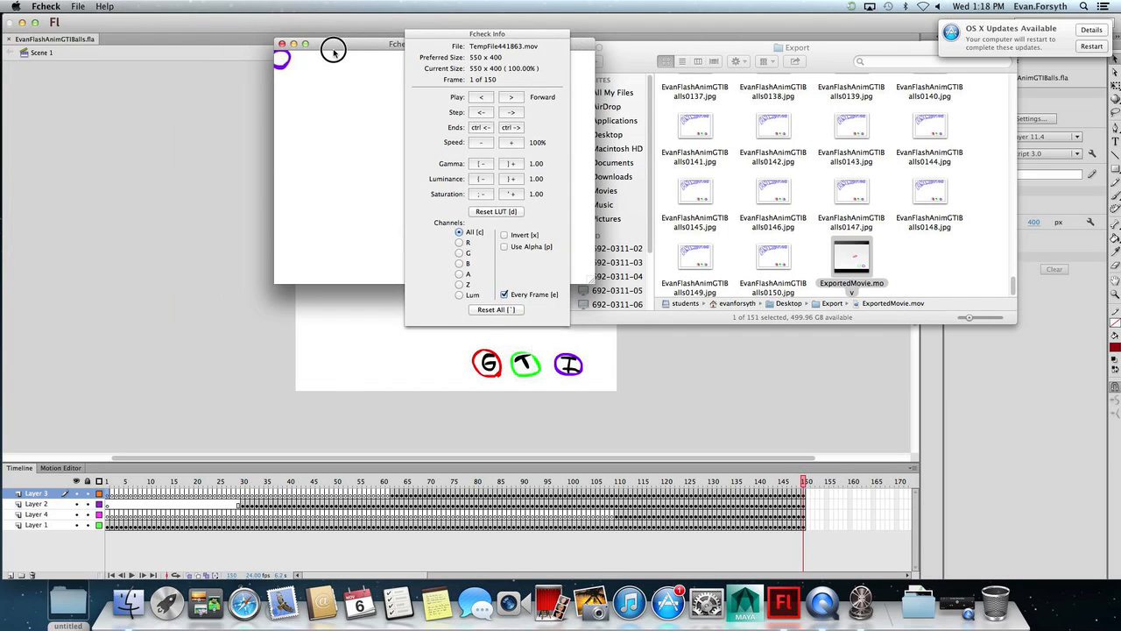